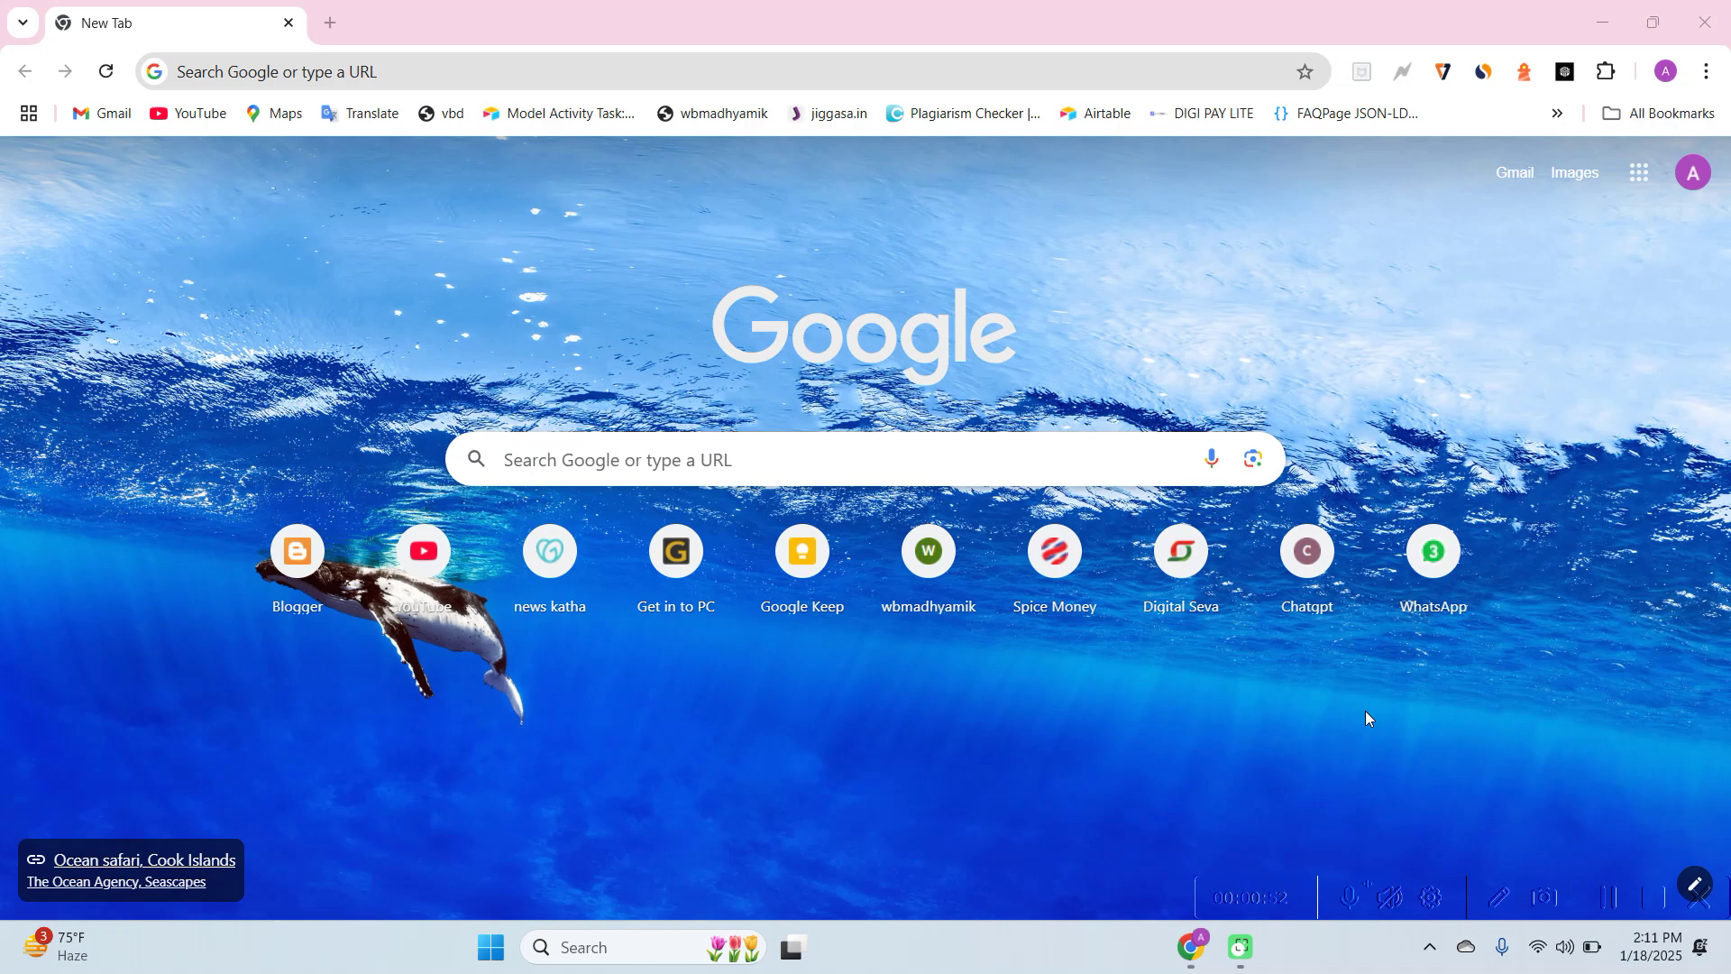
Search Google for 'wb registration' using the Chrome address-bar suggestion
click(634, 75)
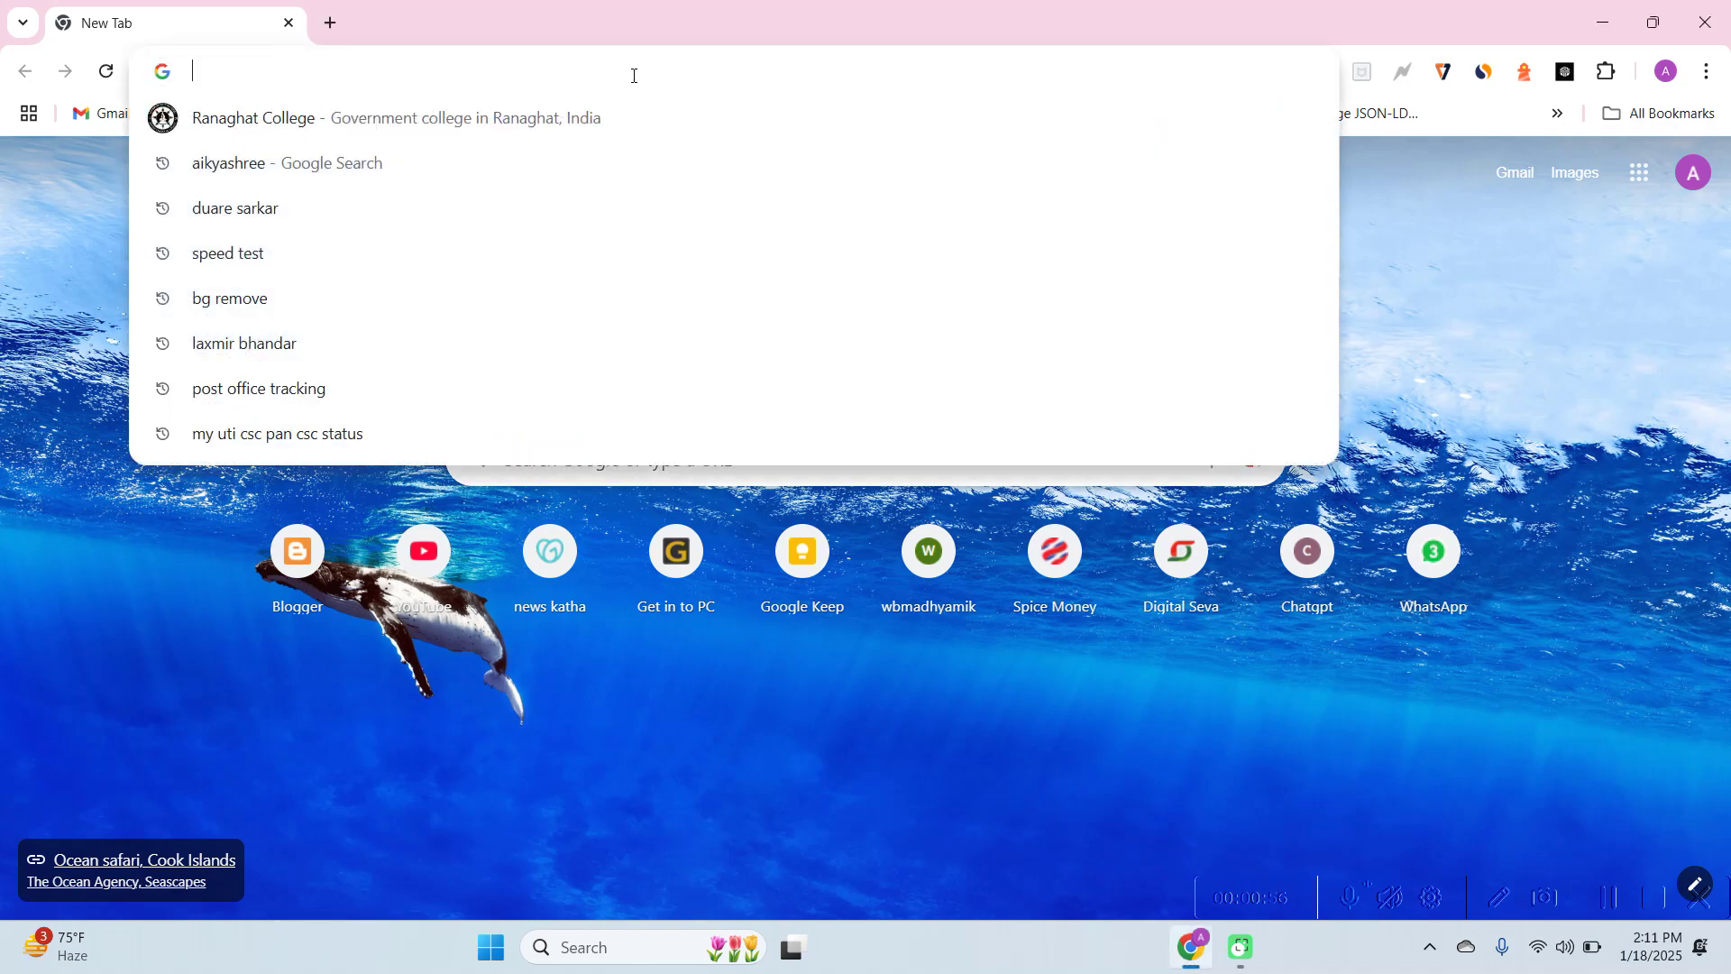
text(WB )
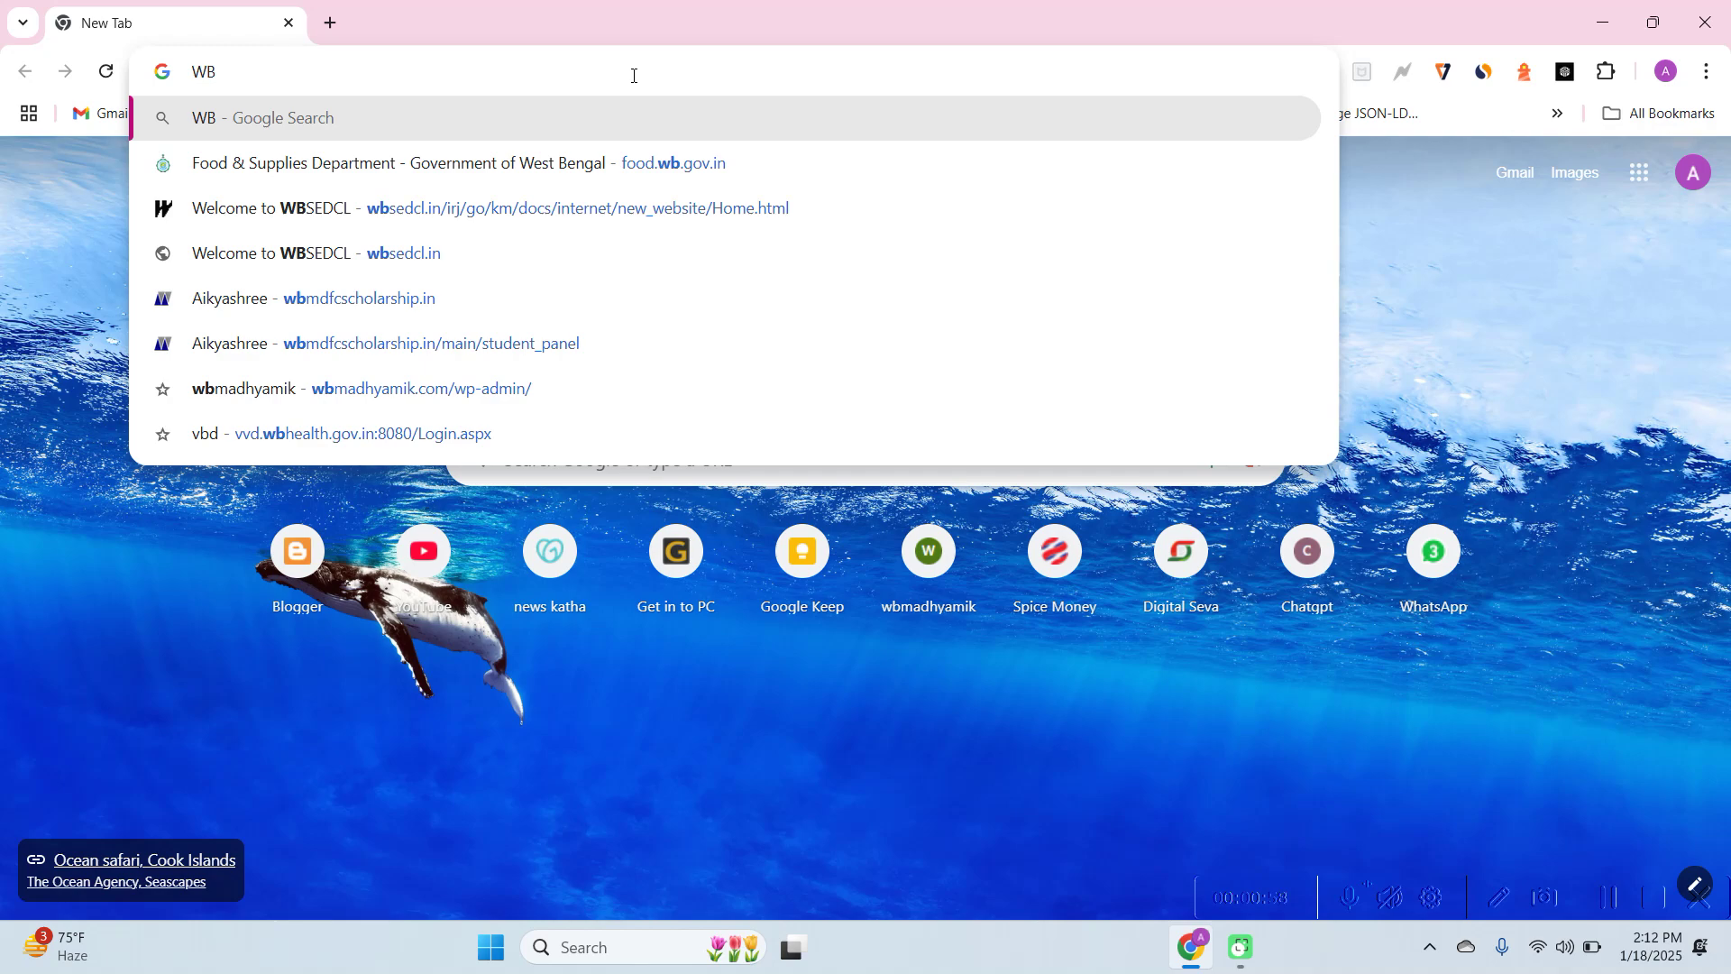
text(RE)
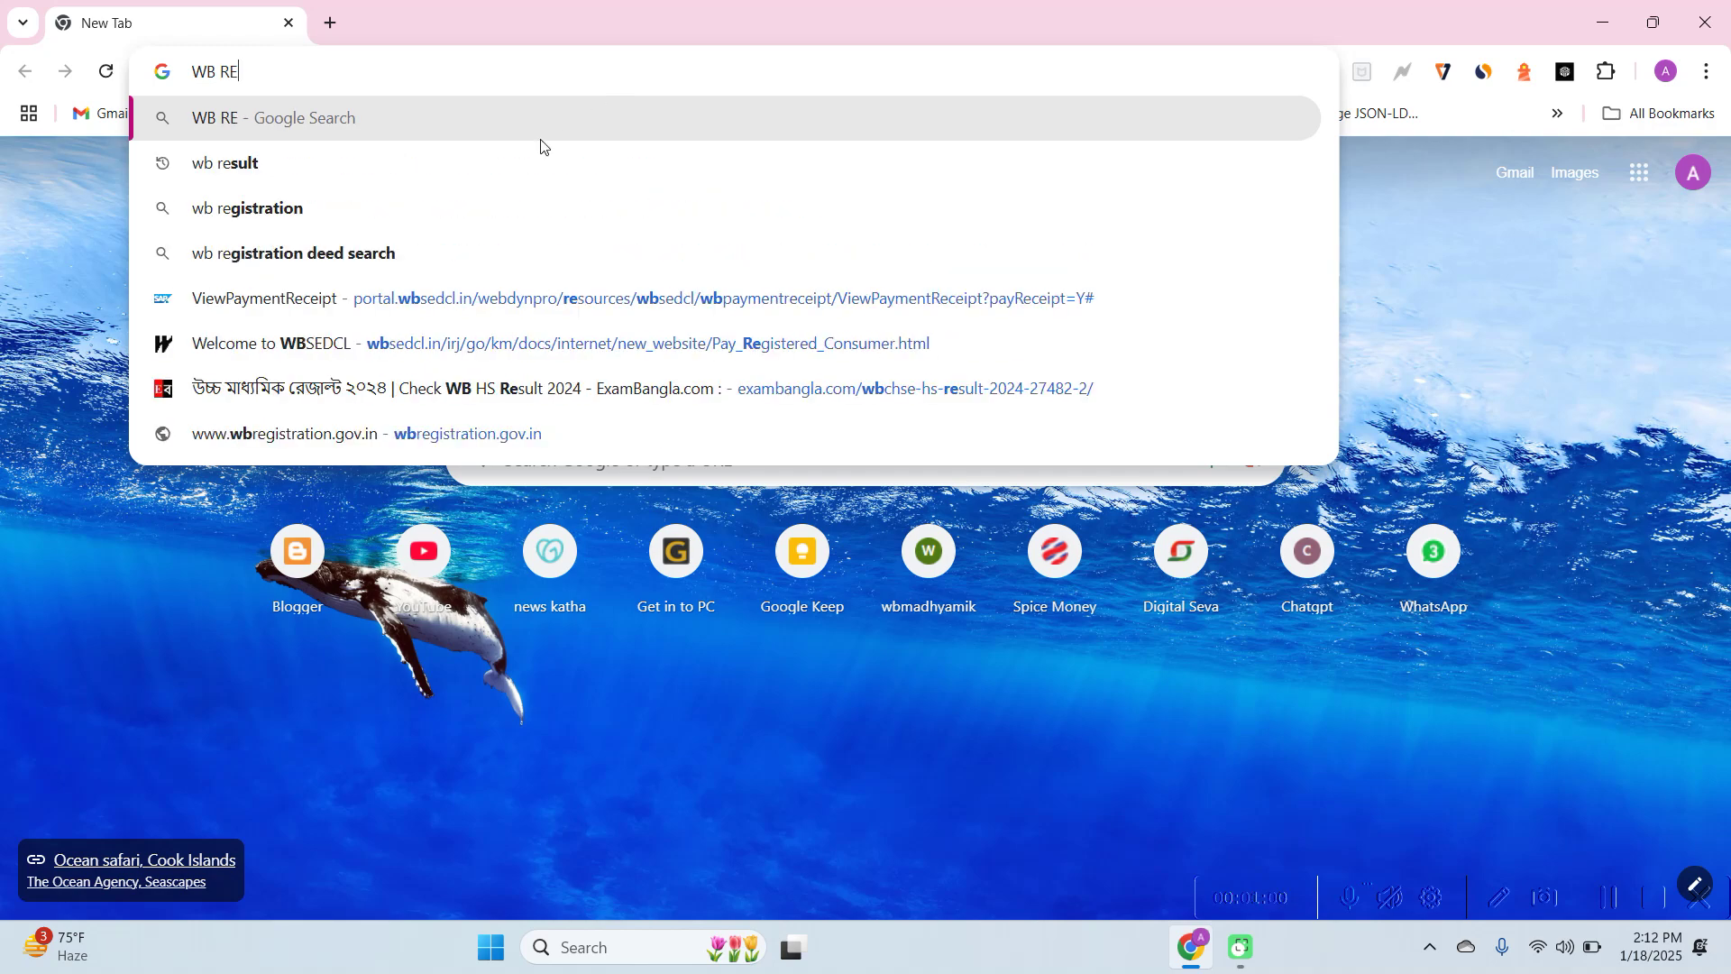
click(424, 220)
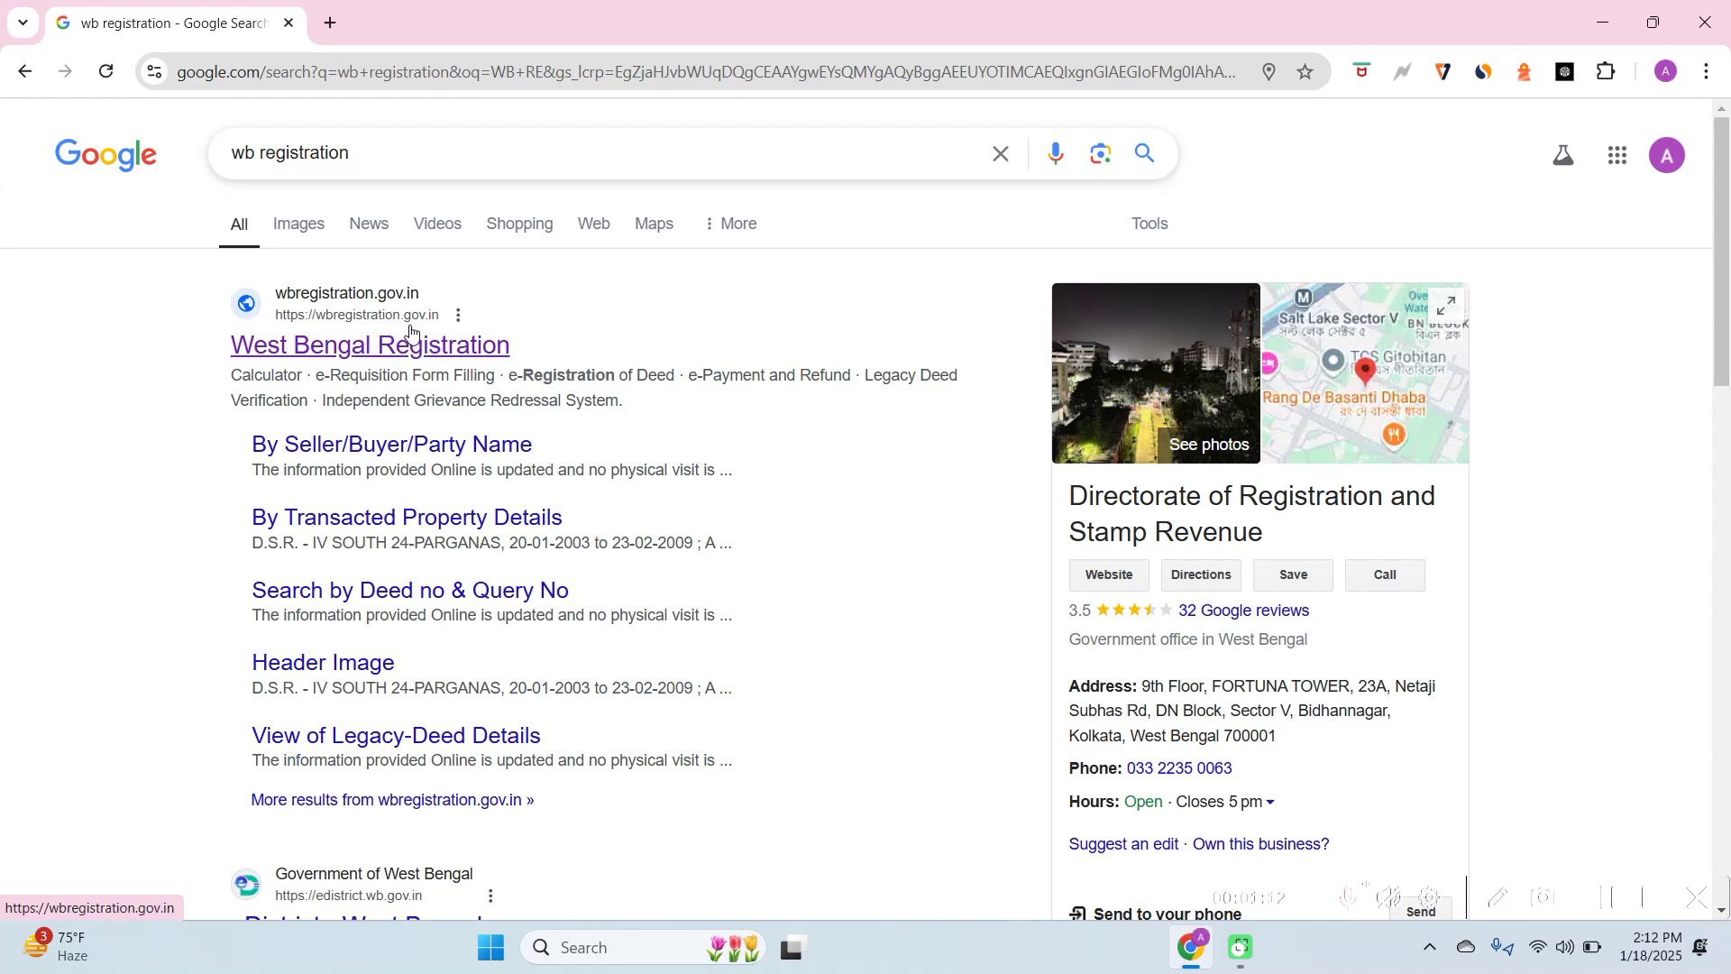
Open the West Bengal Registration site and scroll down to its E-Services tiles
click(375, 363)
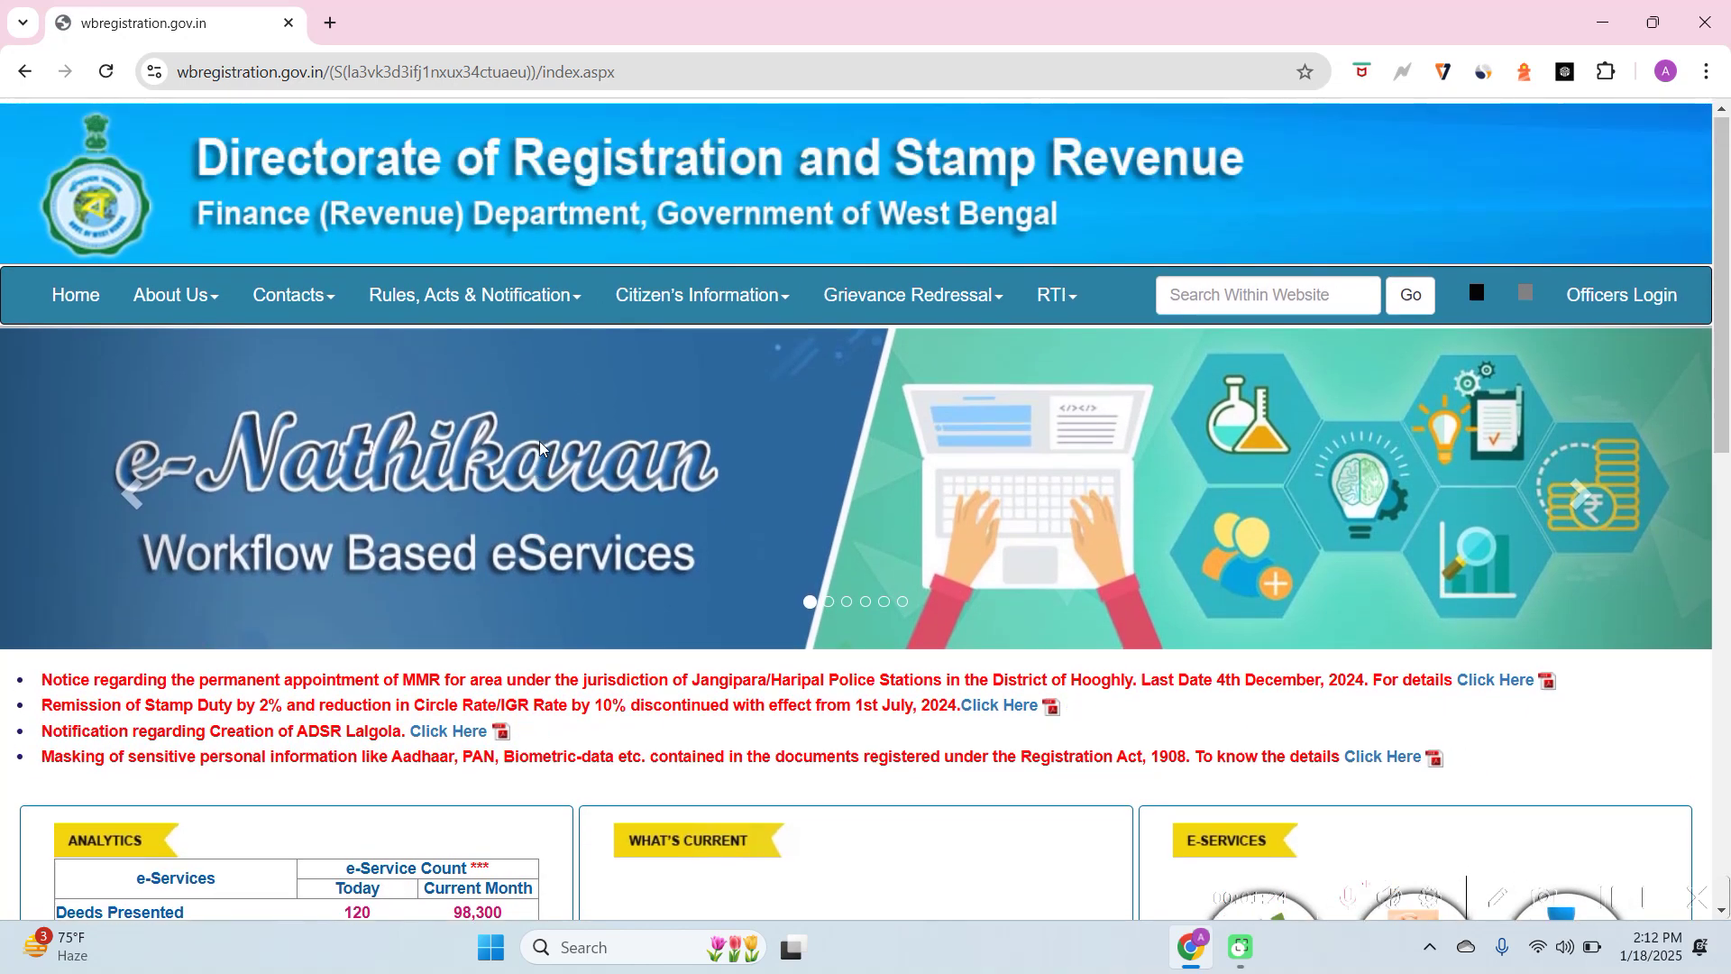
scroll(540, 448, down, 1)
scroll(541, 448, down, 2)
scroll(540, 448, down, 5)
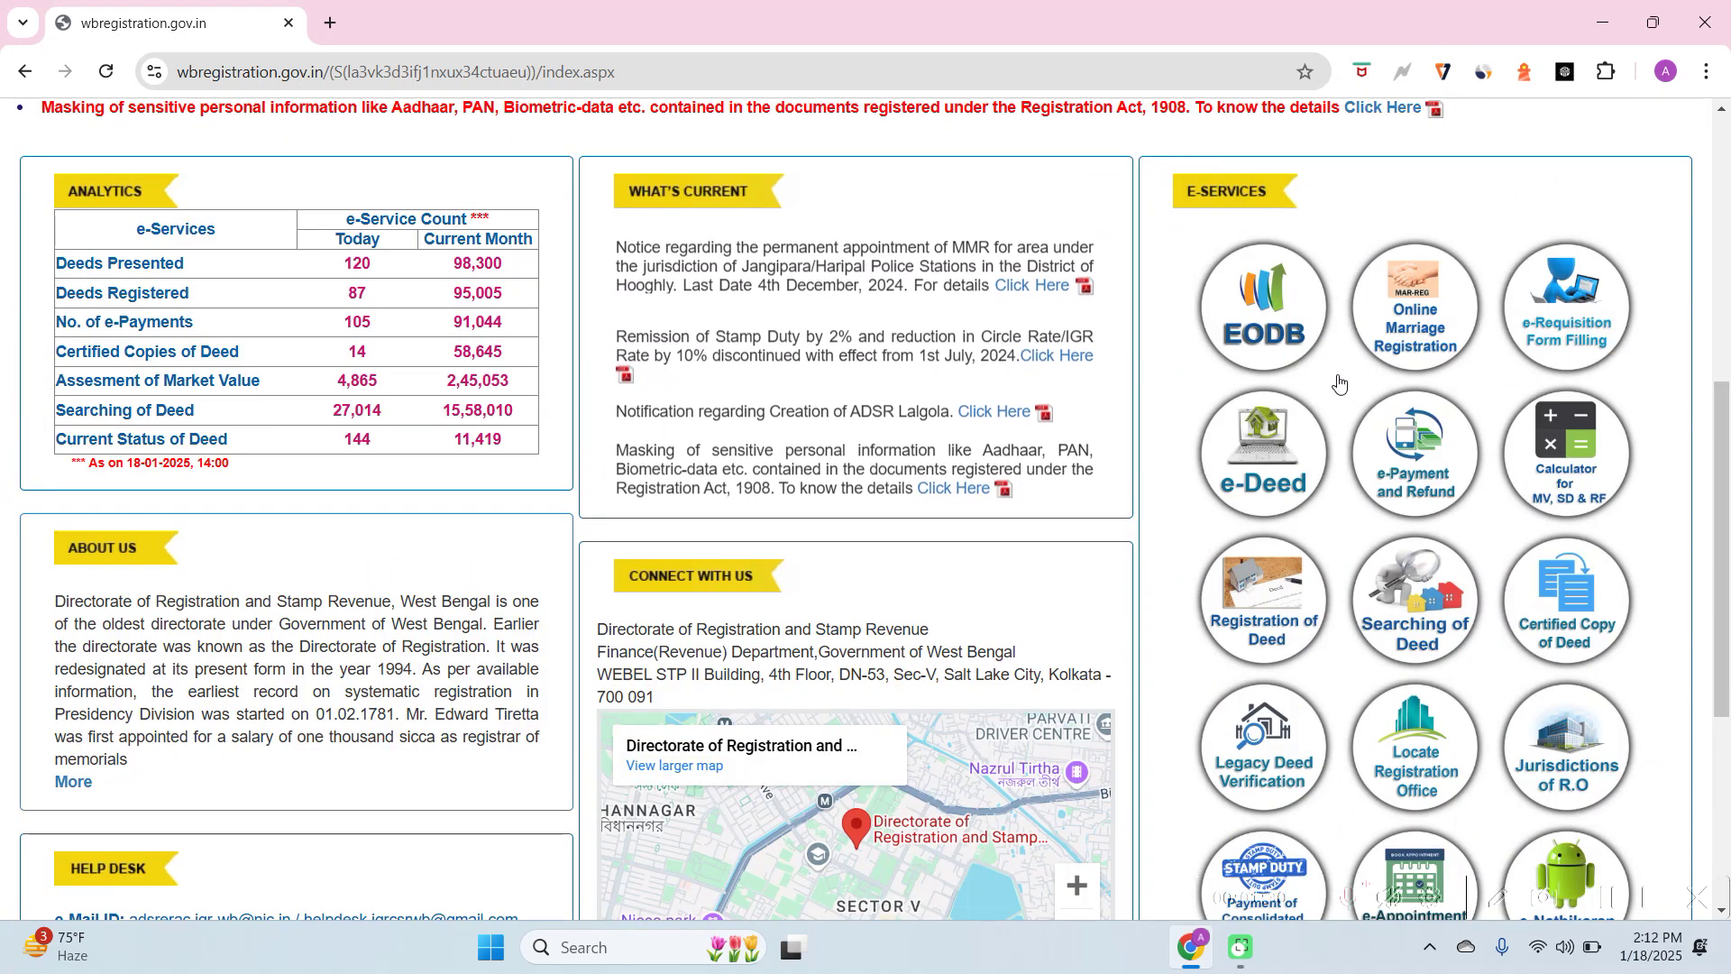
scroll(1352, 386, down, 2)
scroll(1353, 385, up, 1)
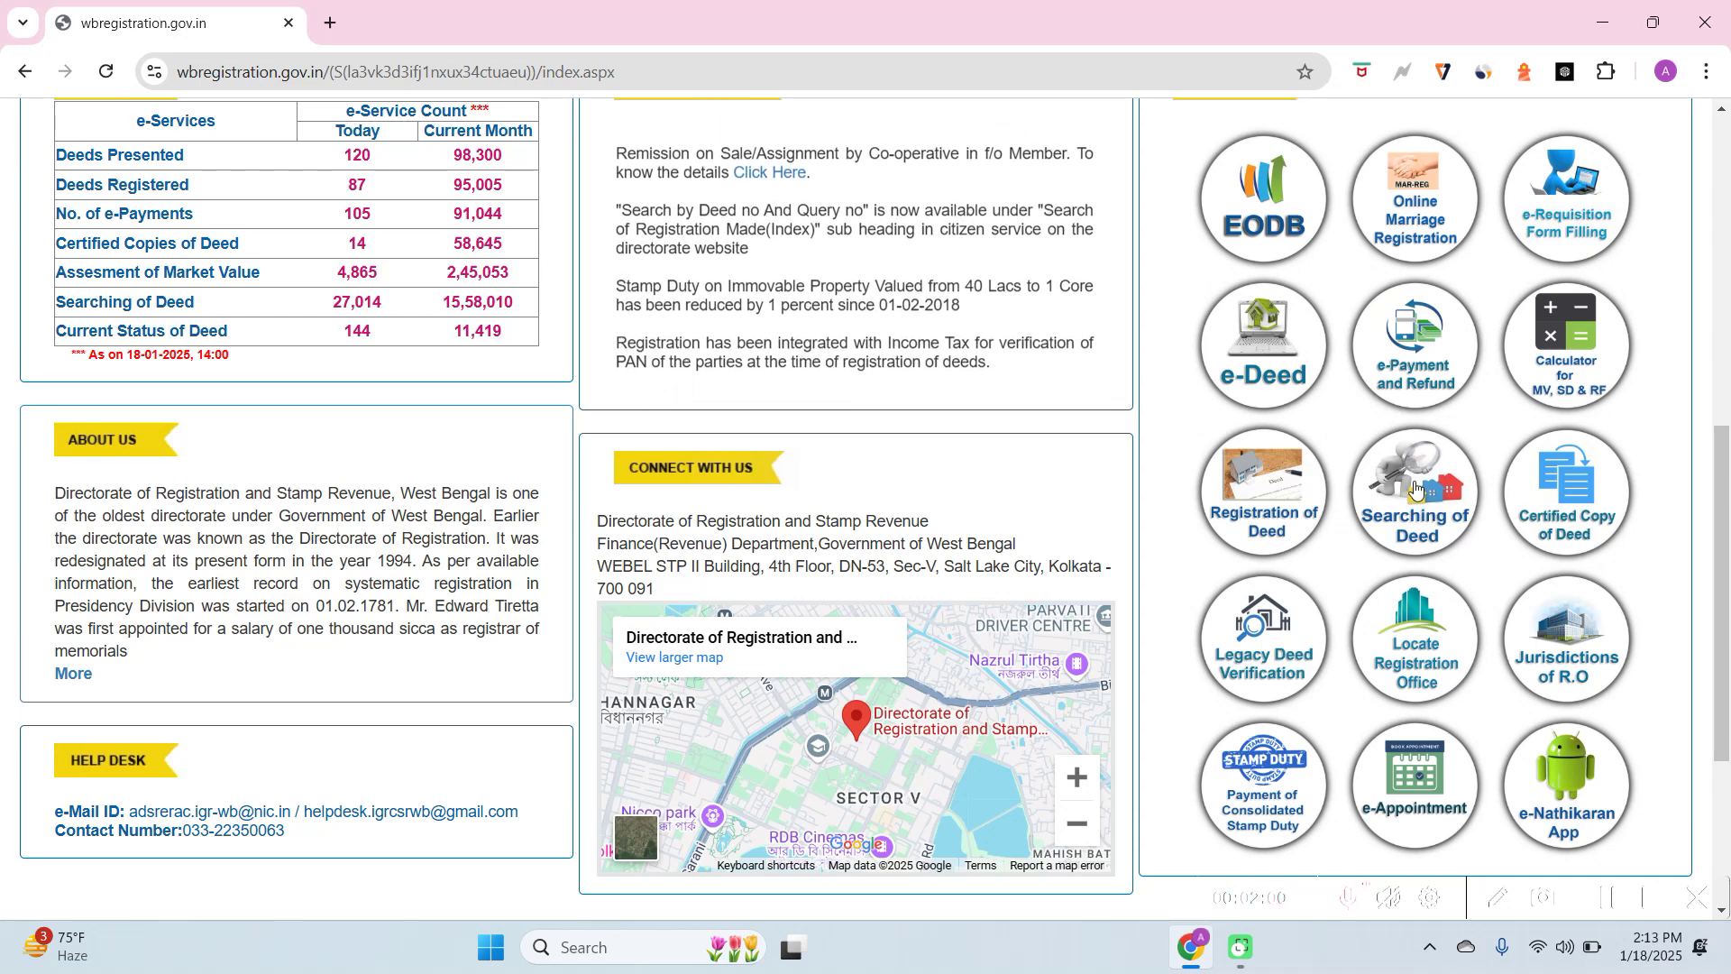
Under Searching of Deed, choose Search By Transacted Property Details
click(1399, 465)
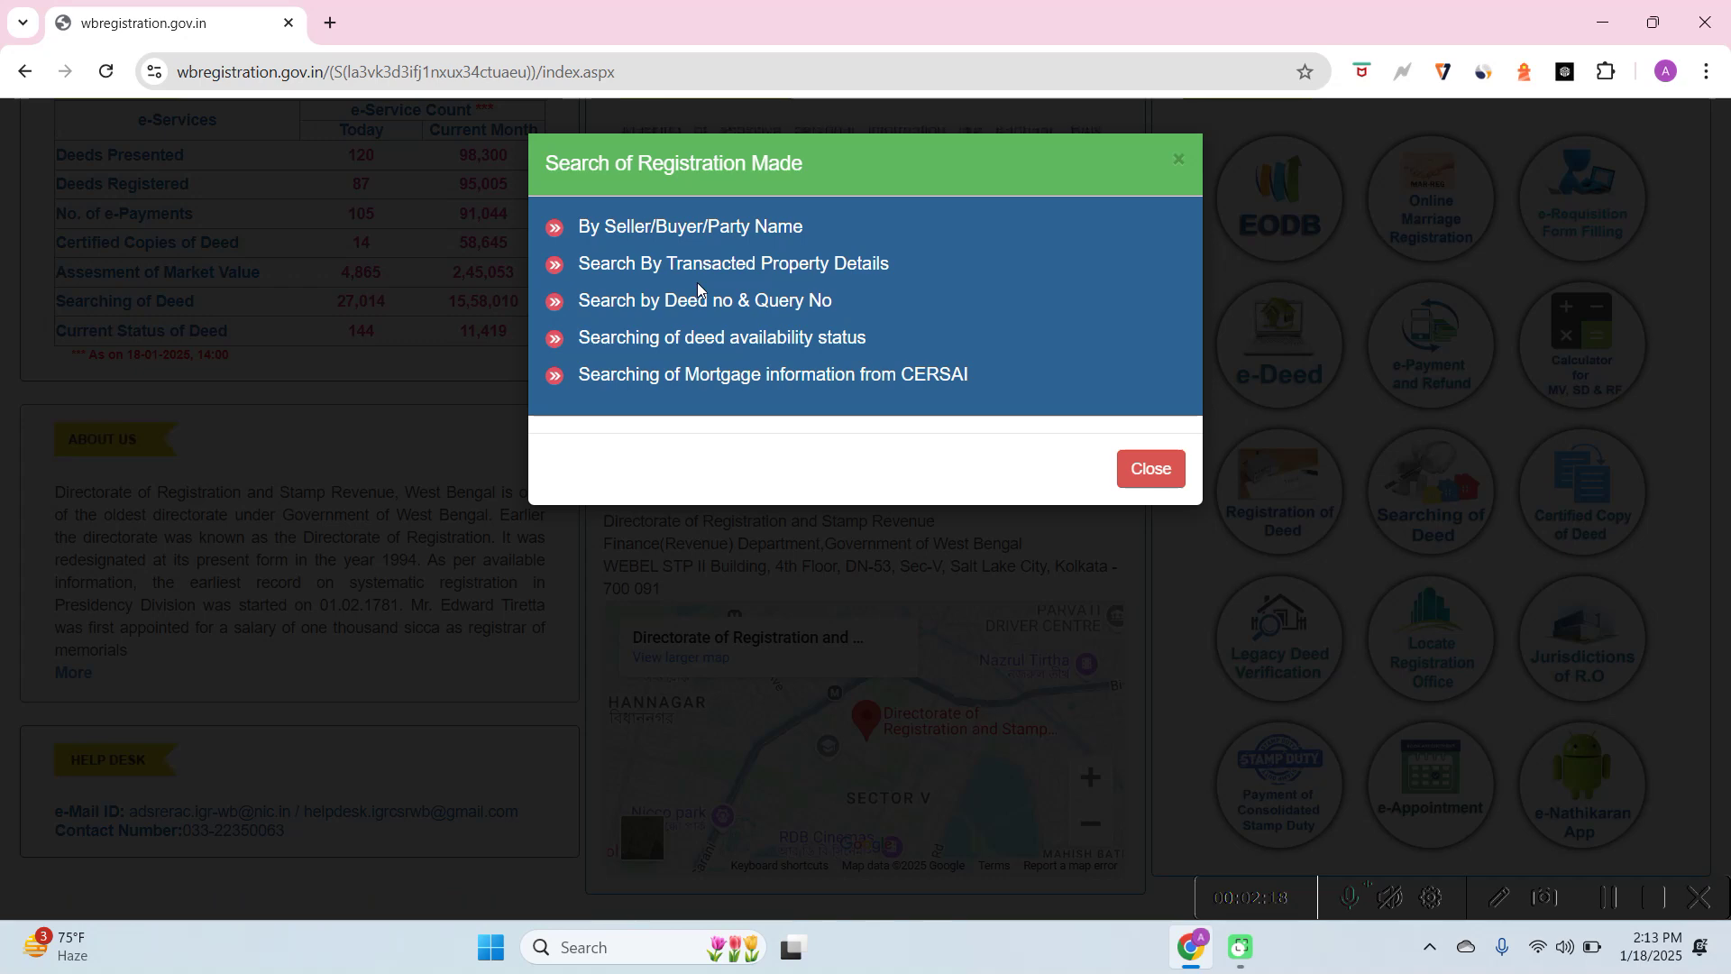
click(767, 266)
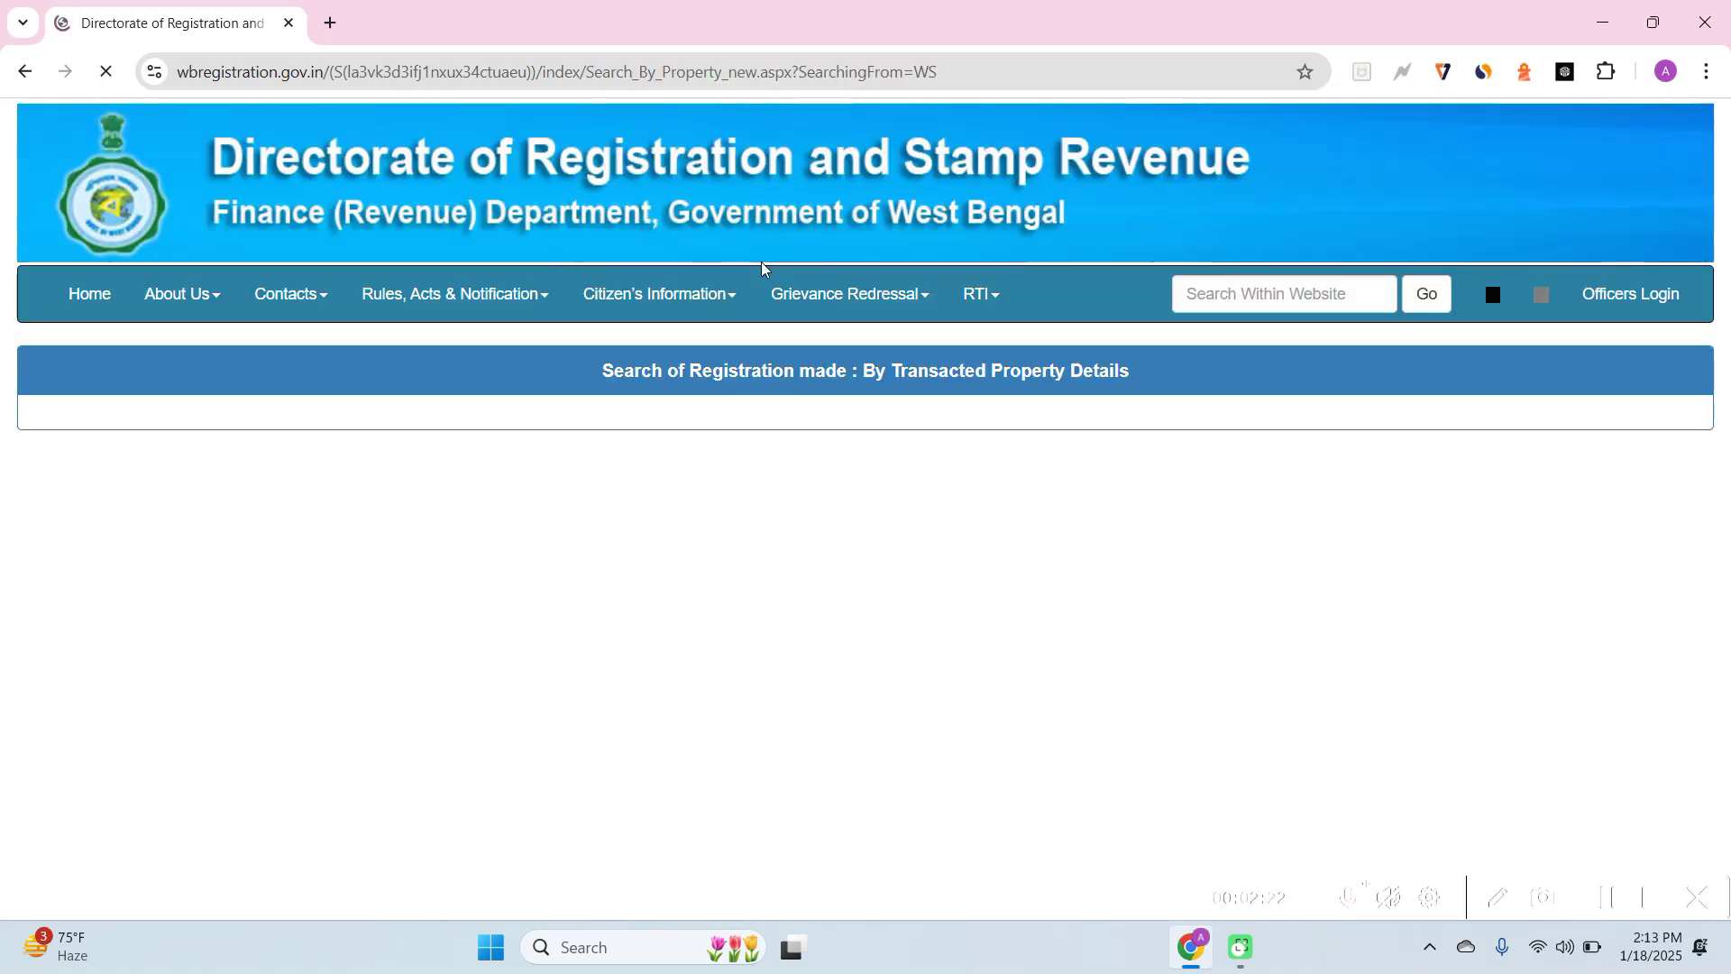
Set Property District to Nadia and Property Thana to Hanskhali
mouse_move(719, 293)
scroll(681, 372, down, 1)
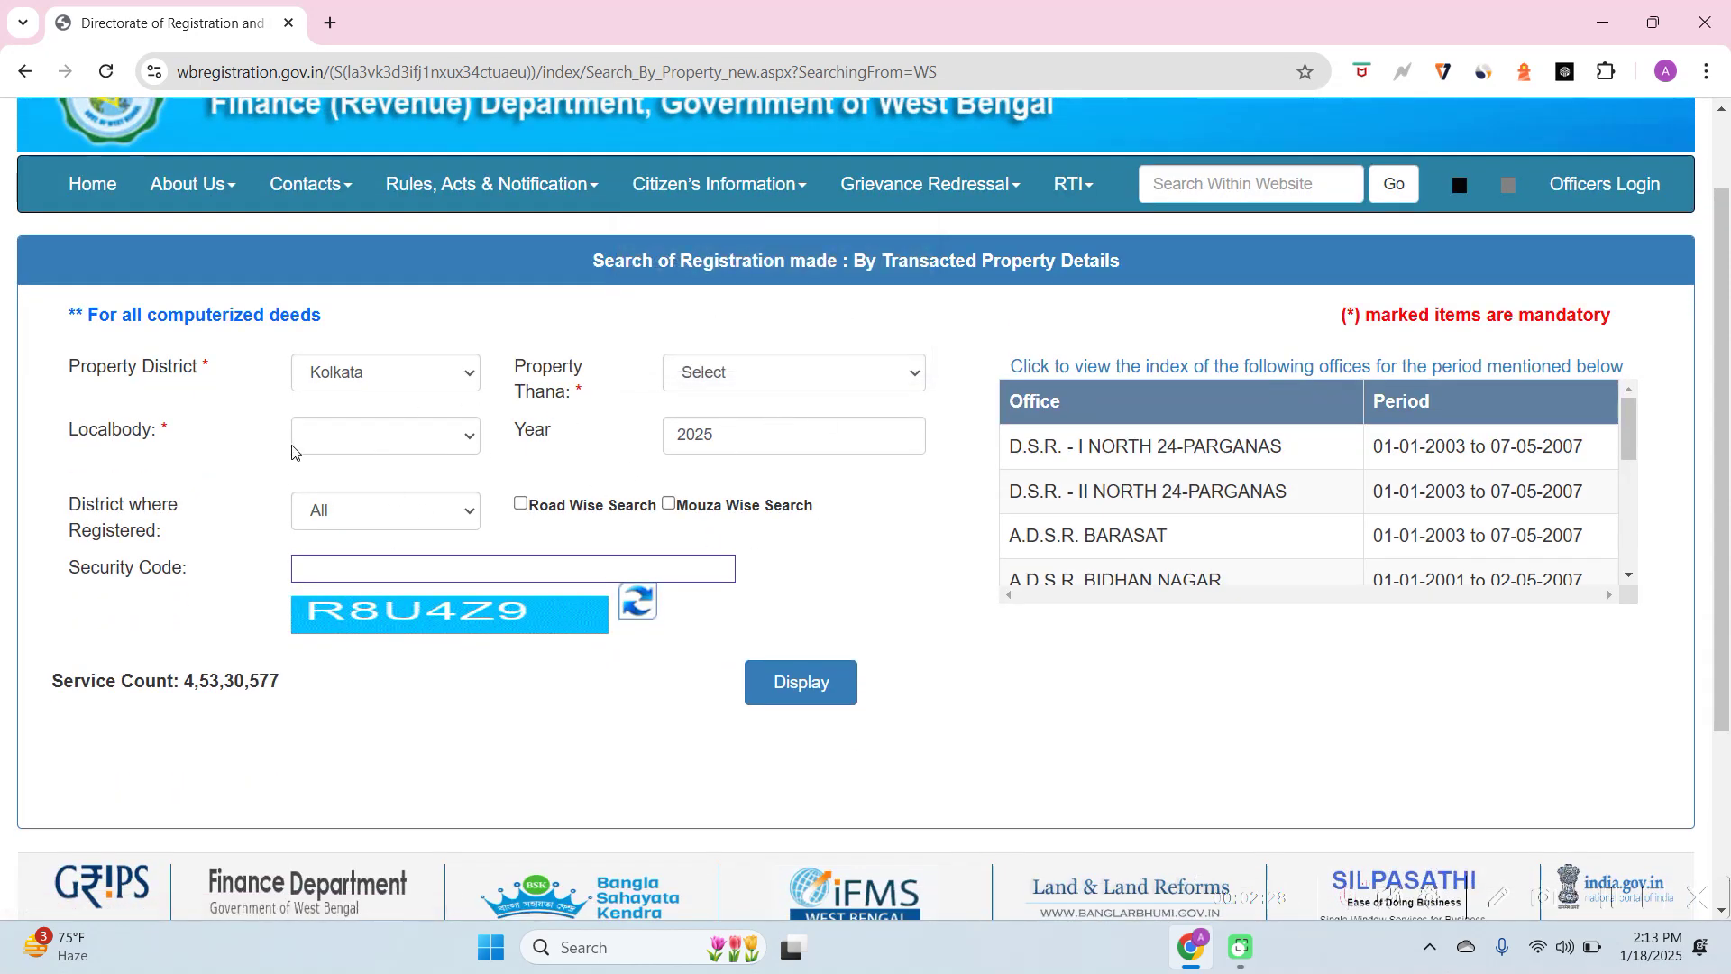
click(337, 386)
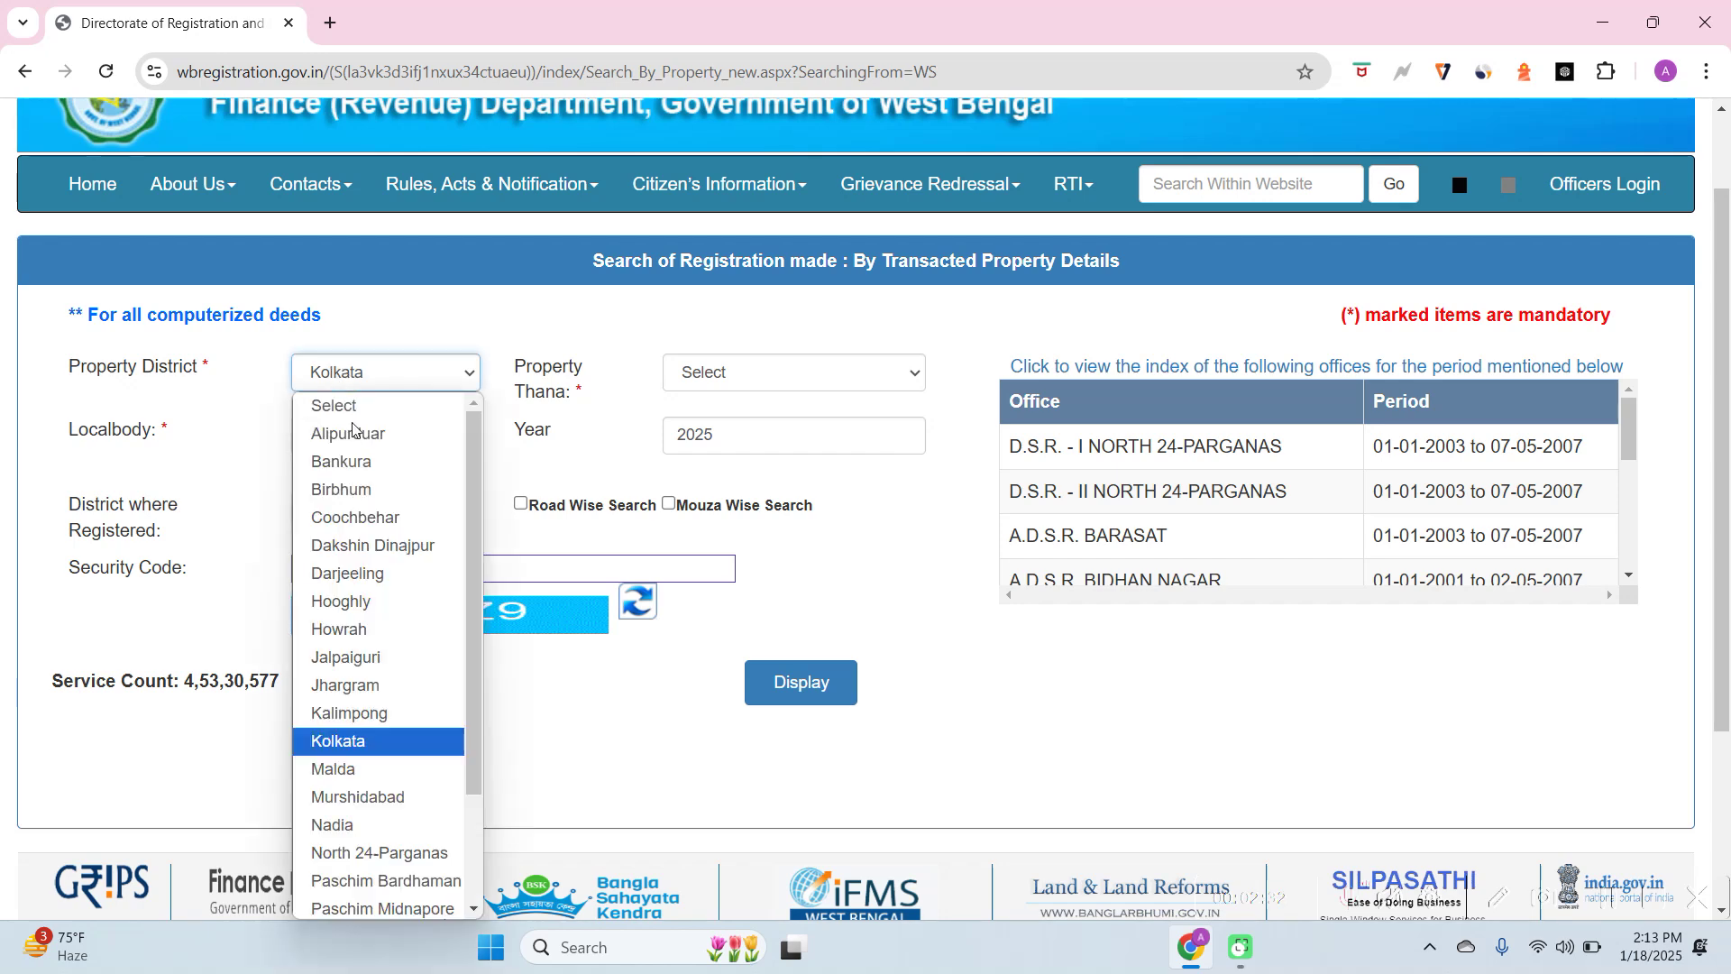
click(397, 826)
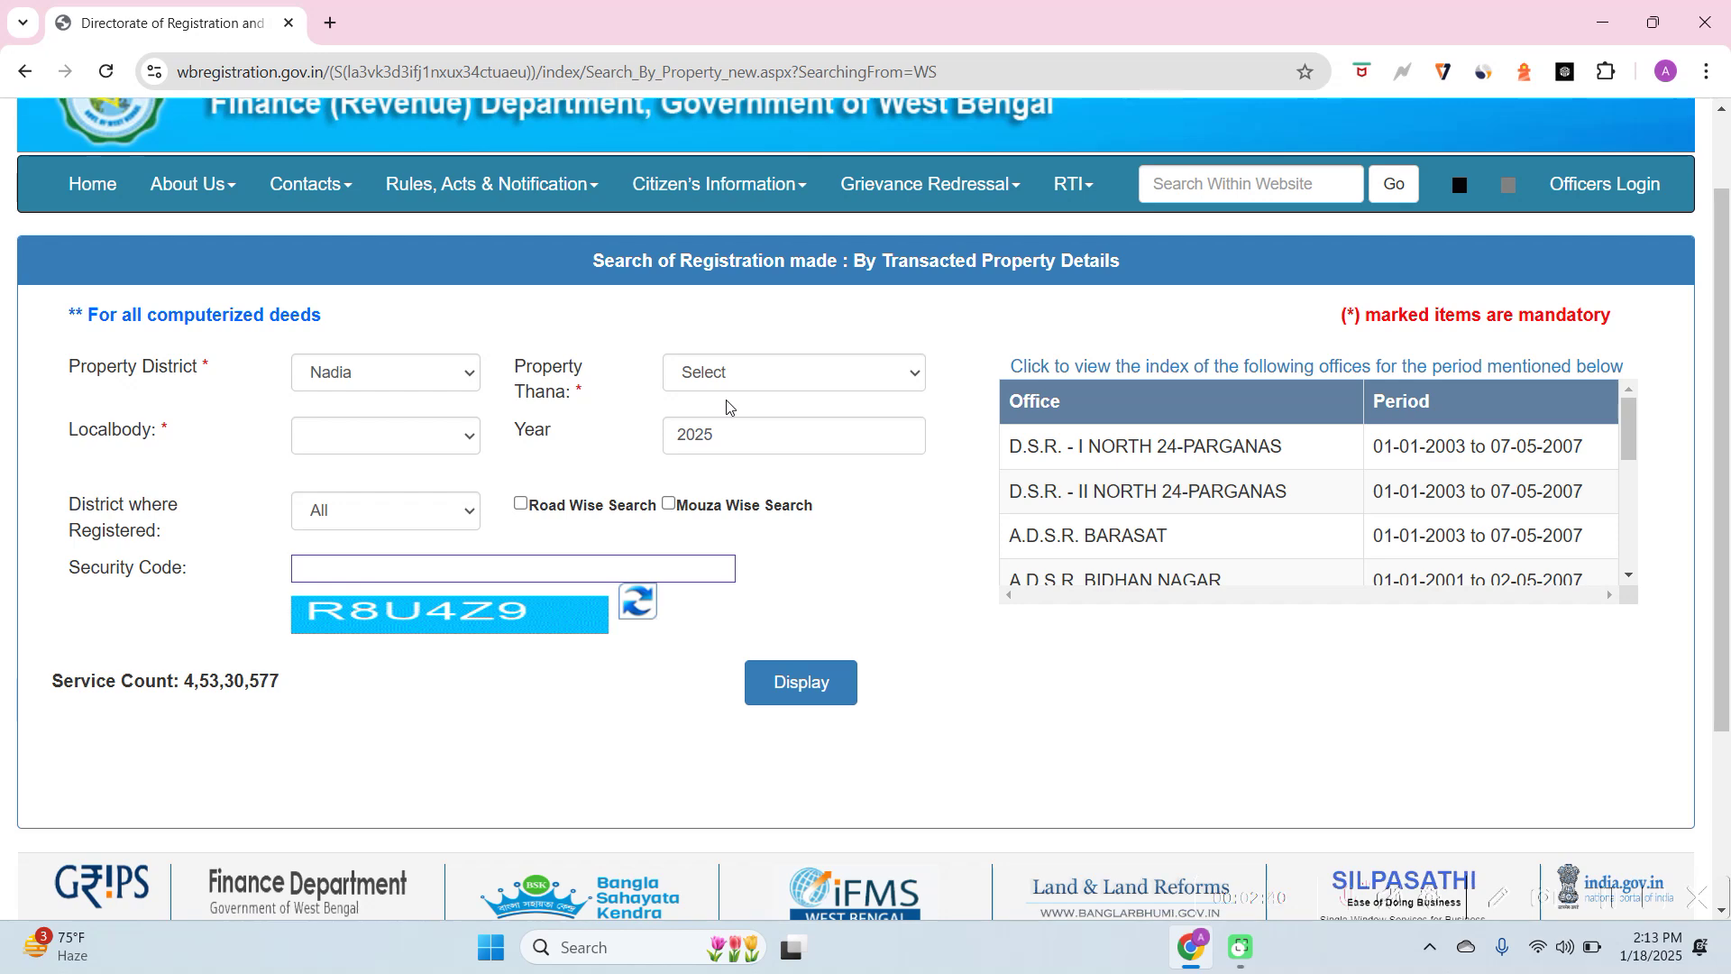
click(750, 376)
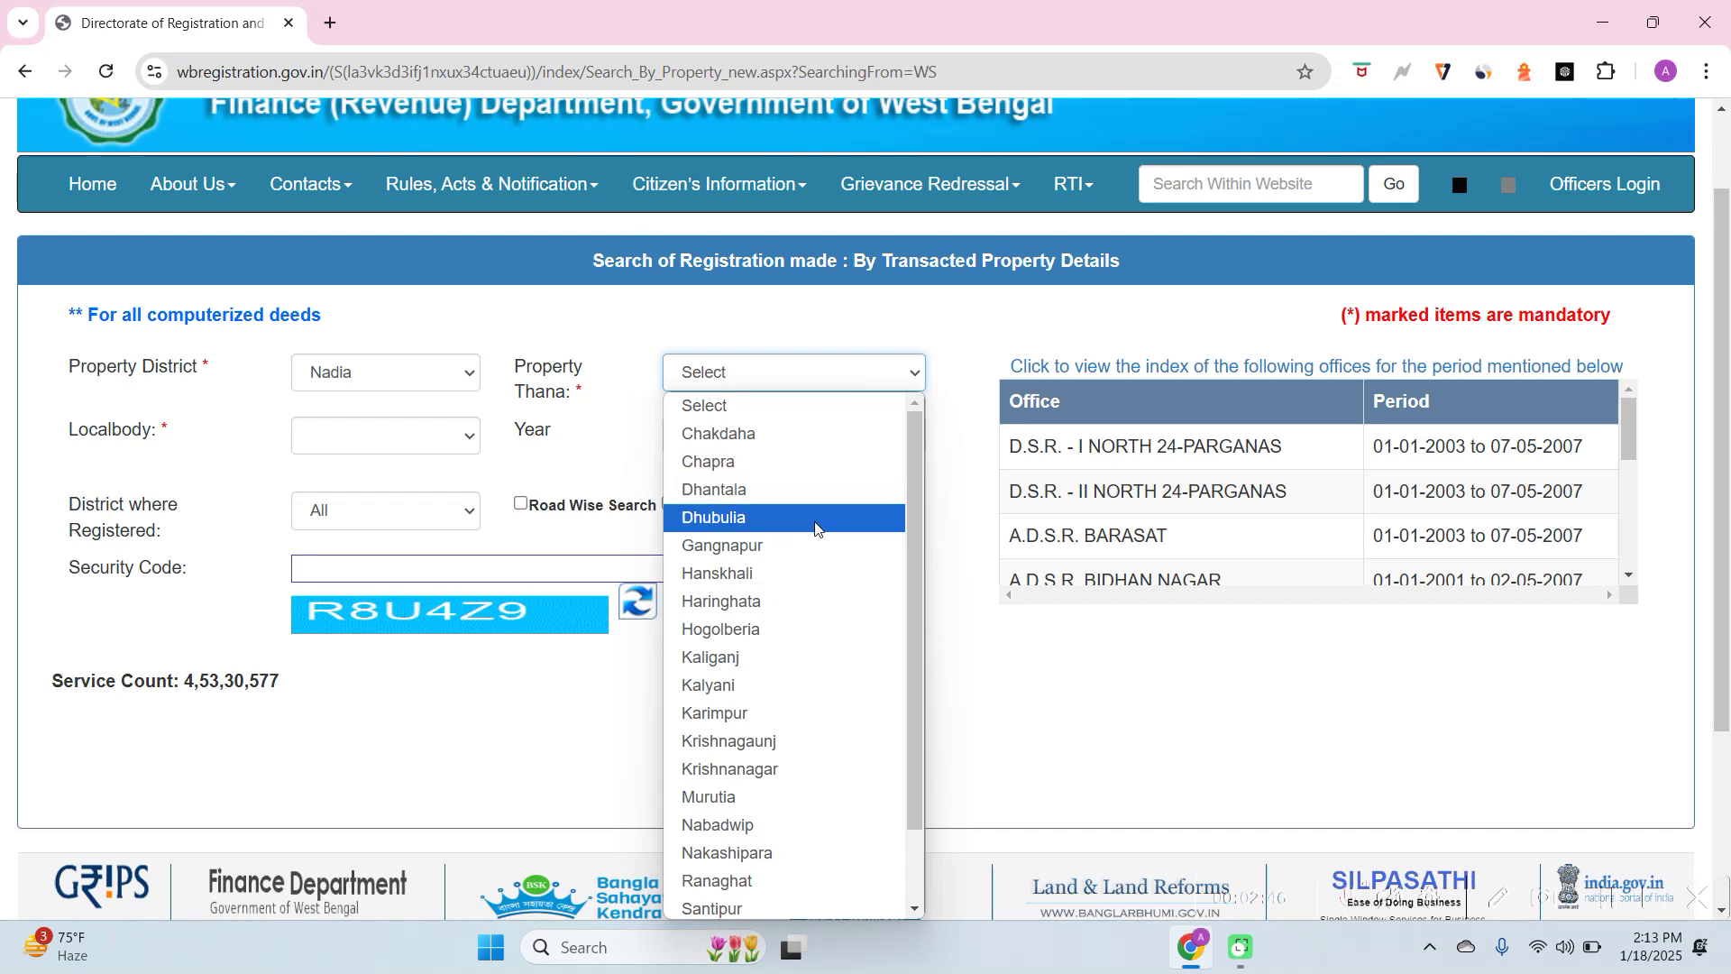
click(768, 577)
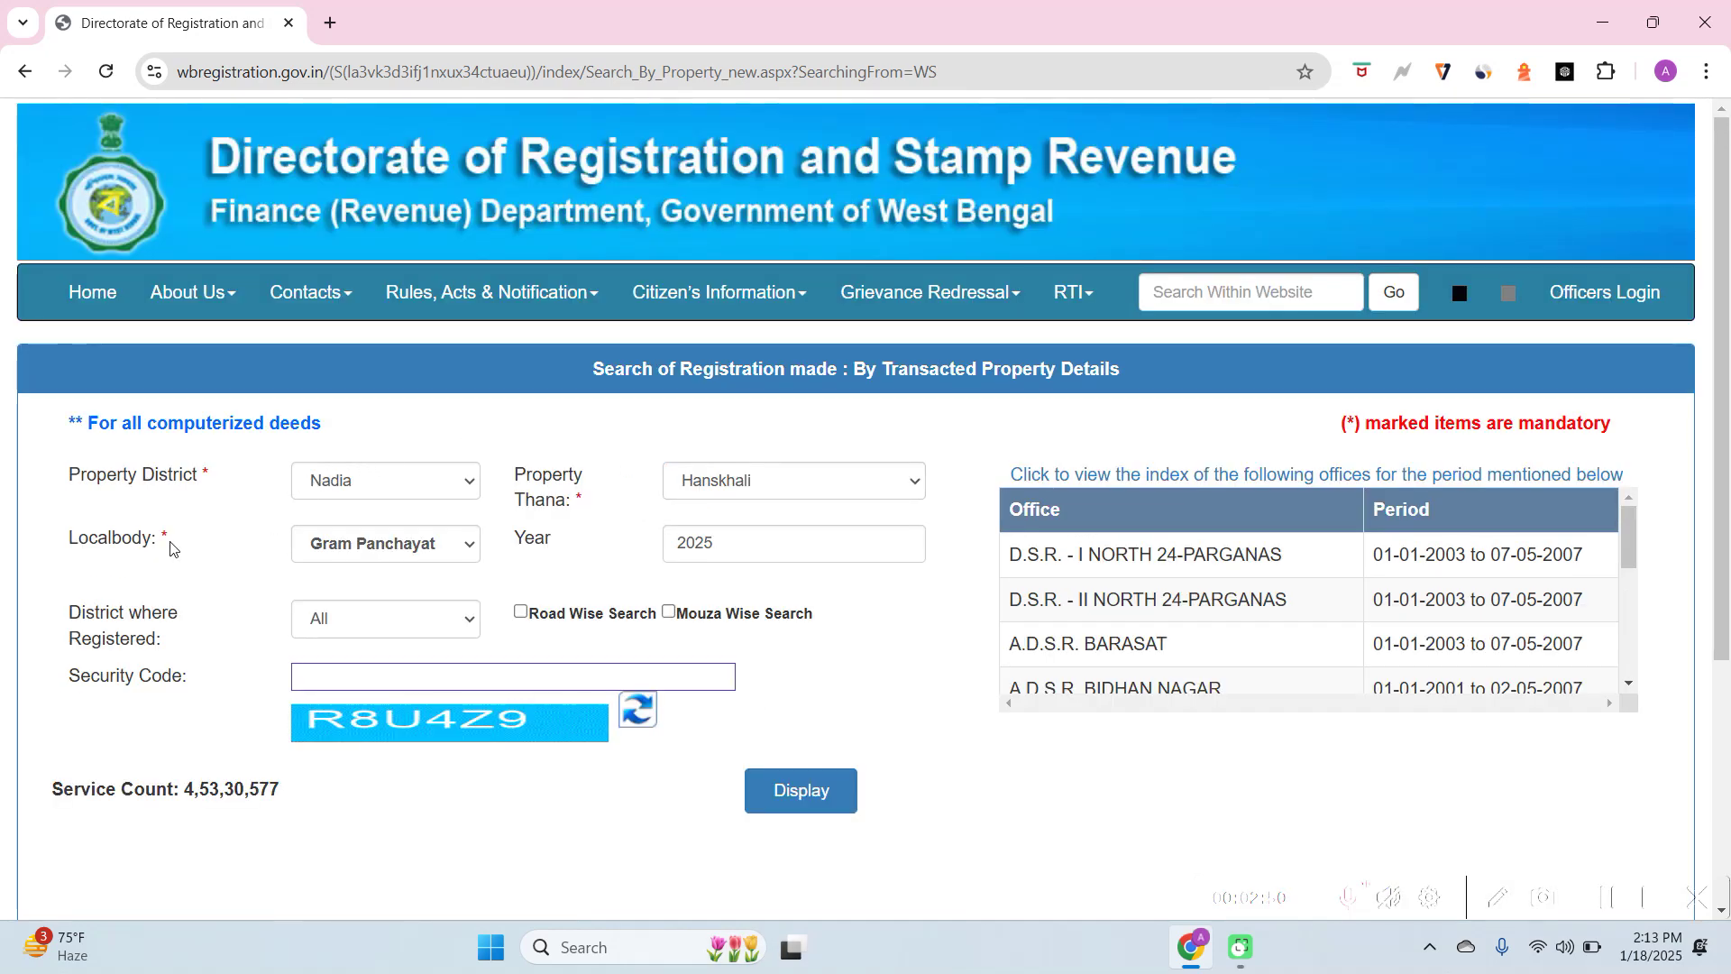
Choose Gram Panchayat as the localbody and clear the Year field
click(329, 548)
click(329, 548)
click(329, 548)
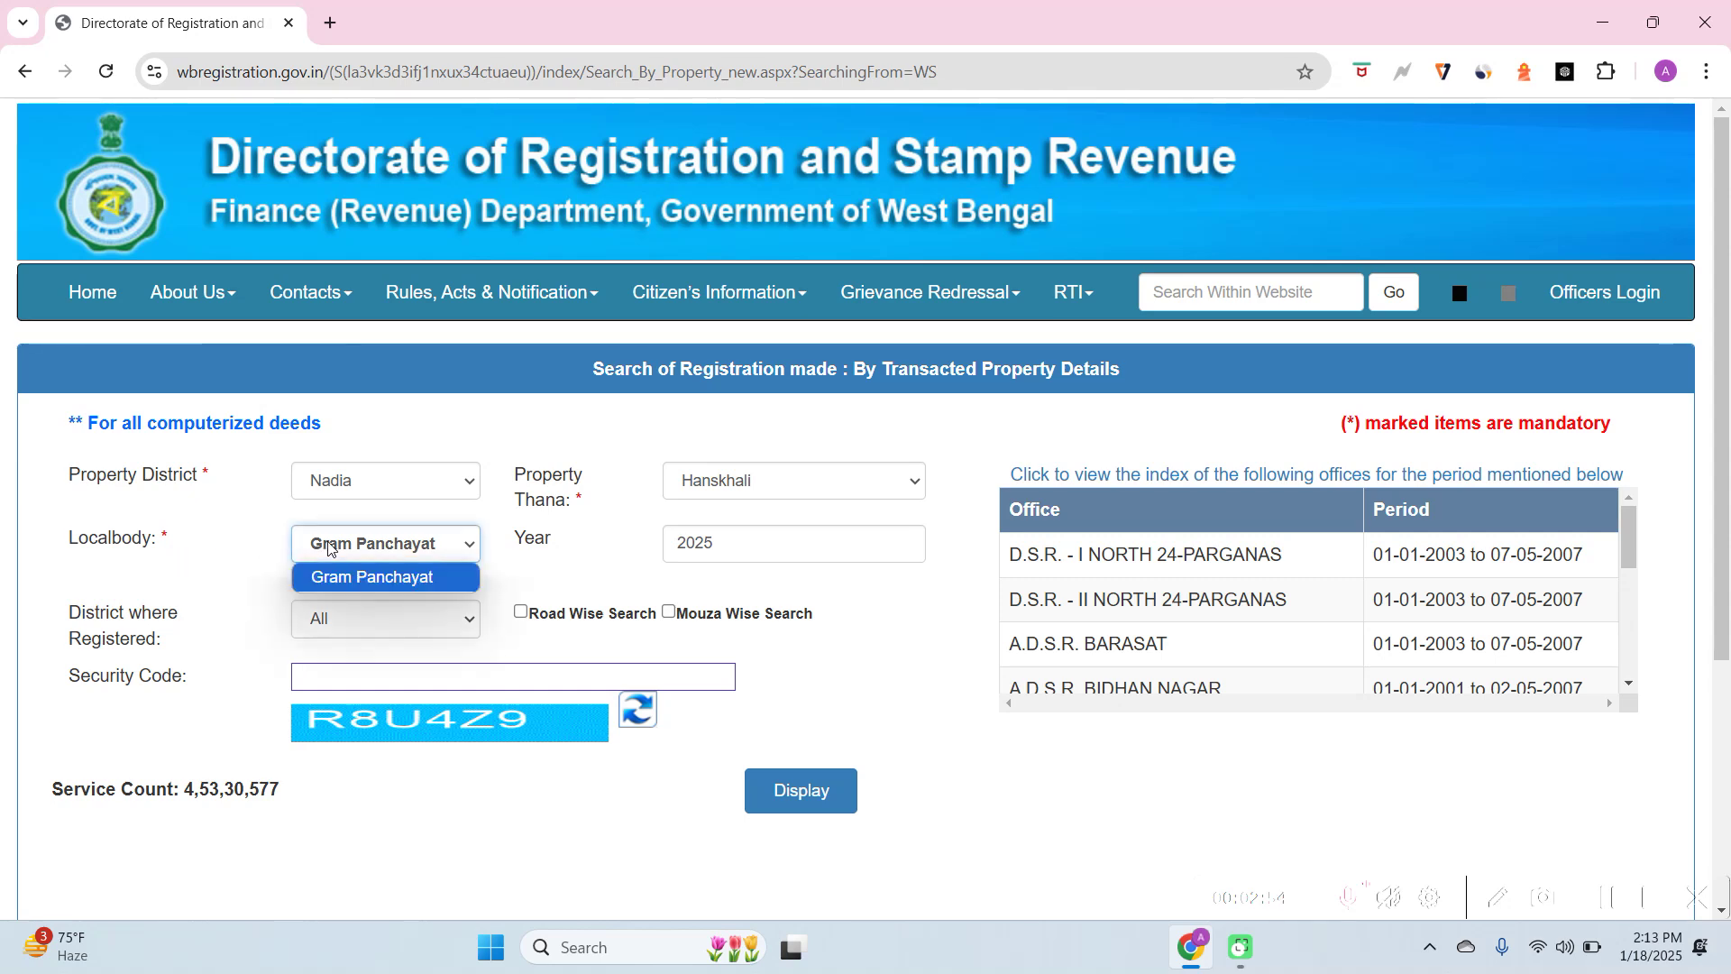
click(329, 548)
click(329, 548)
click(526, 531)
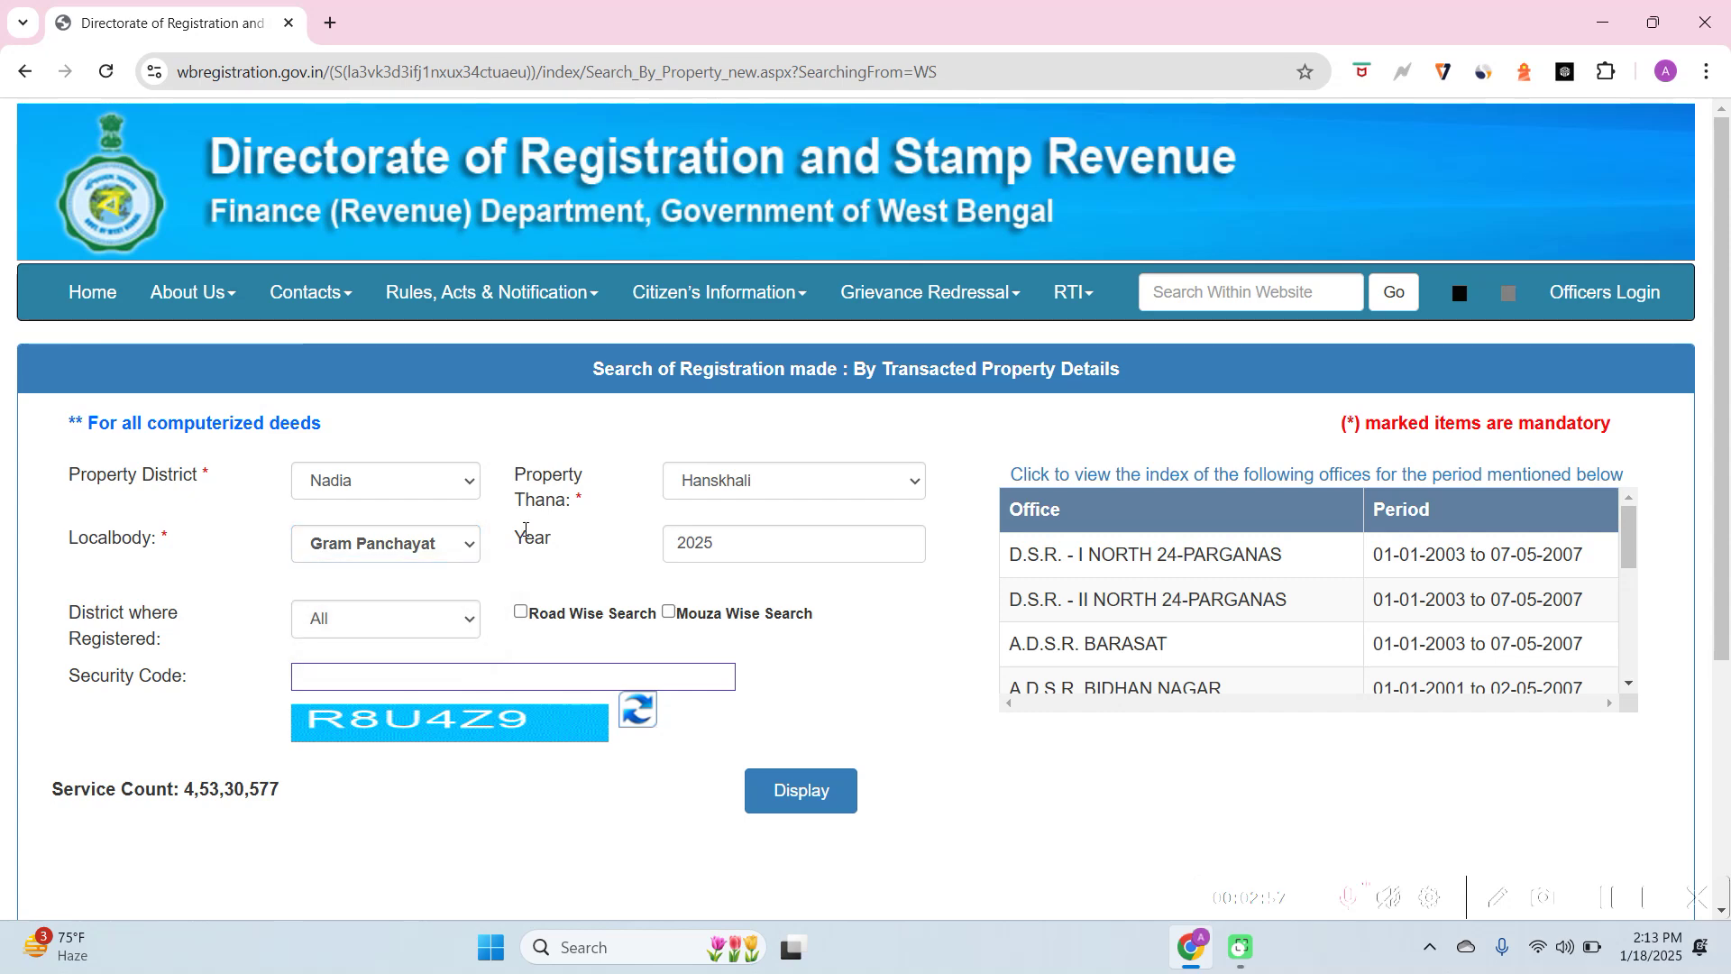
click(722, 544)
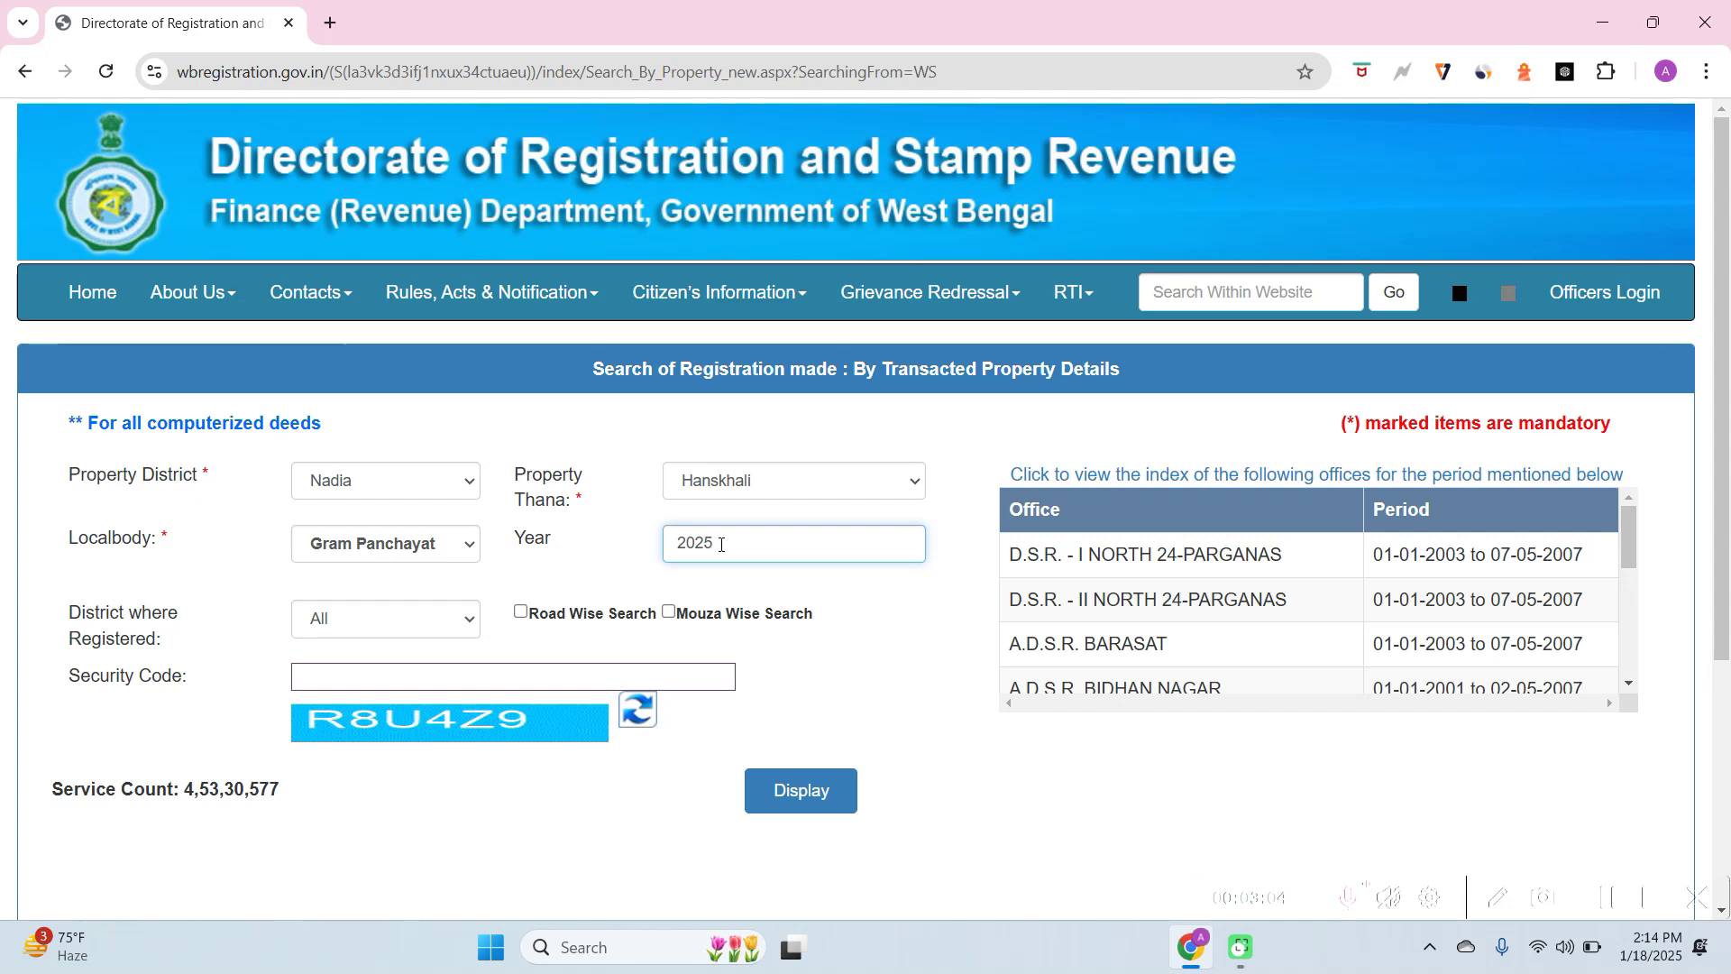
key(BackSpace)
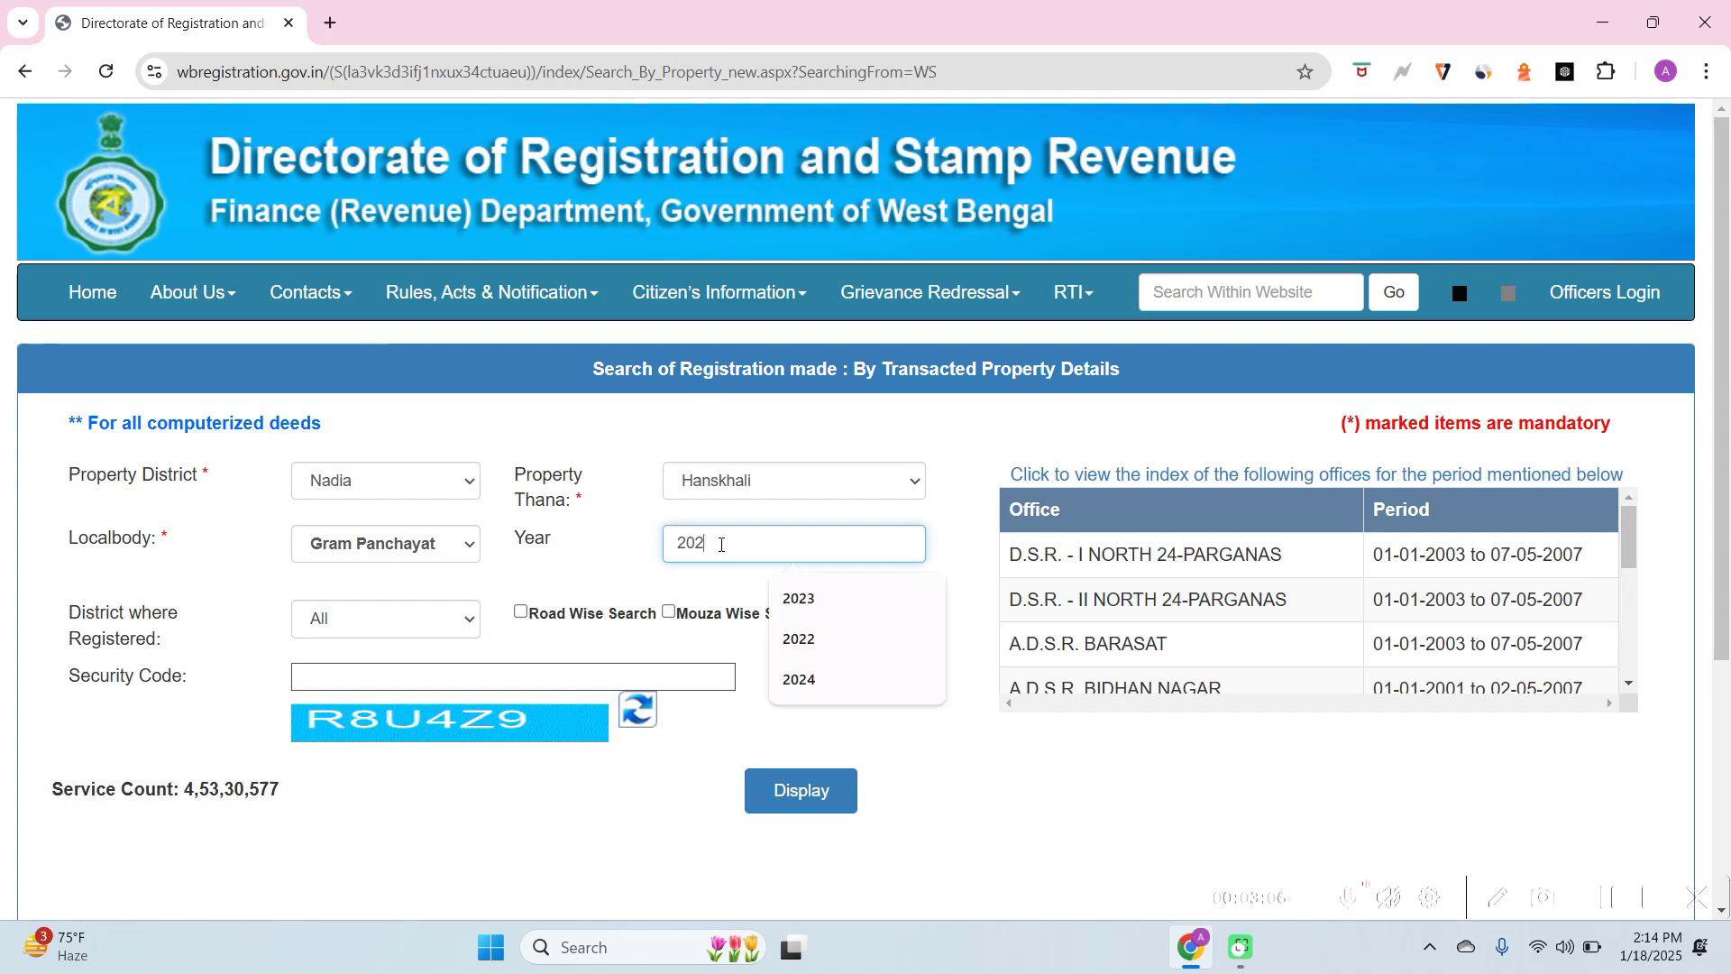
key(BackSpace)
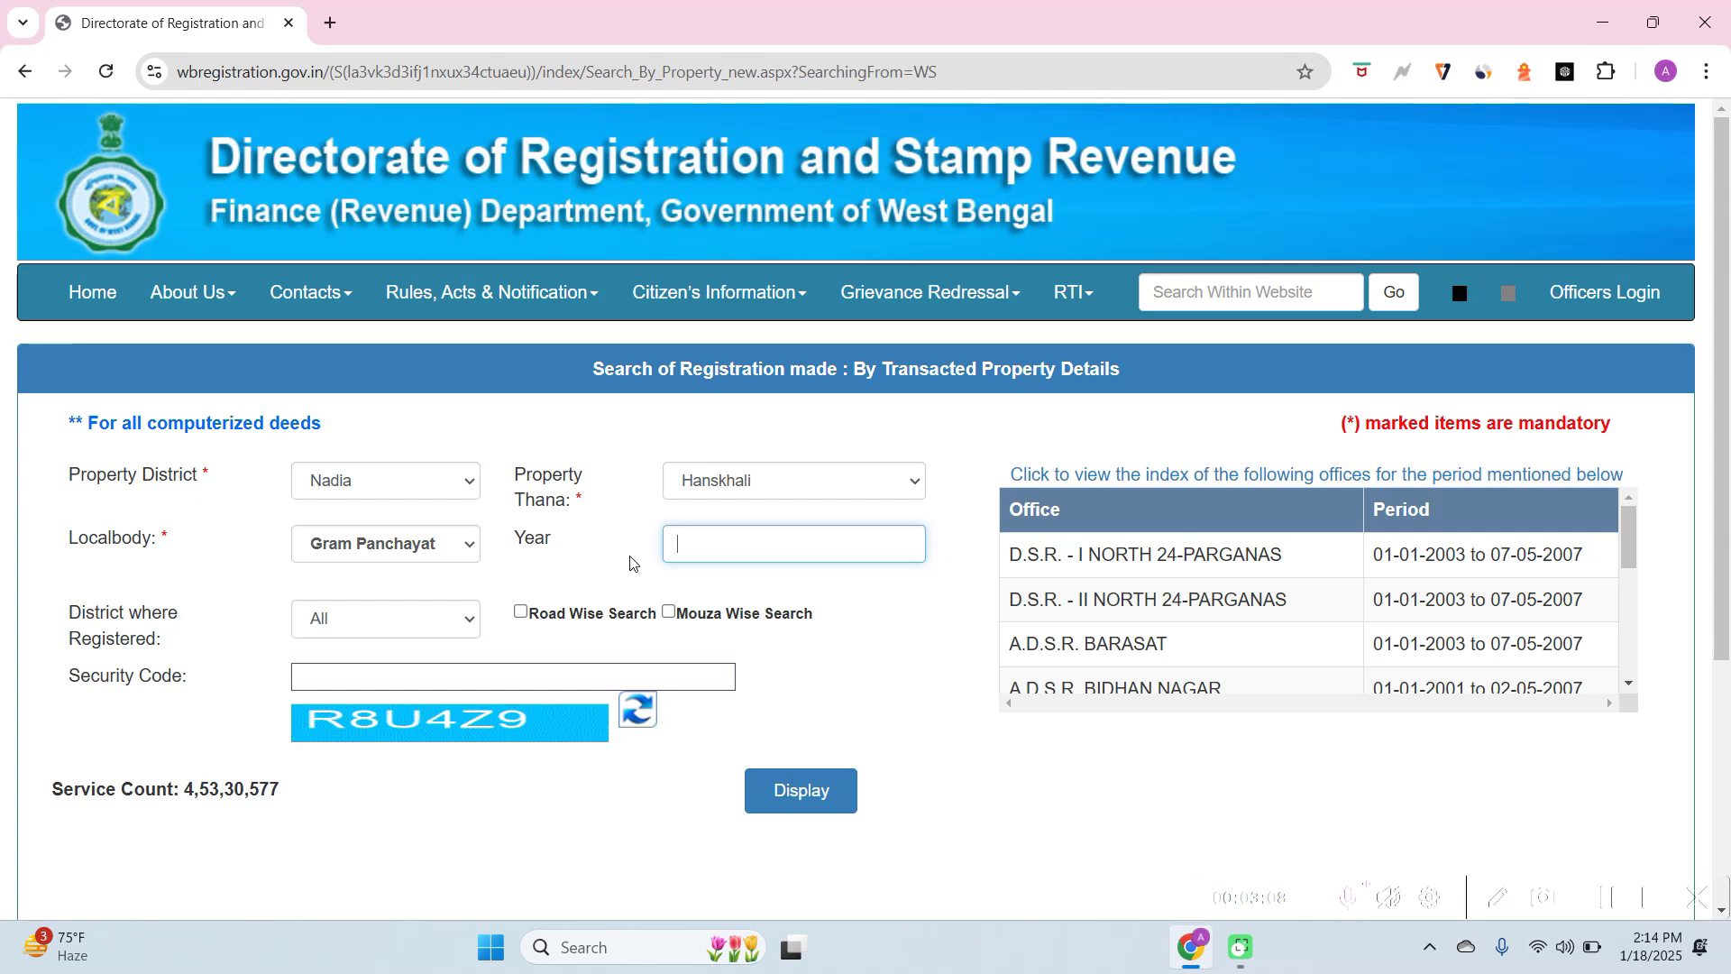
Set District where Registered to Nadia
click(630, 562)
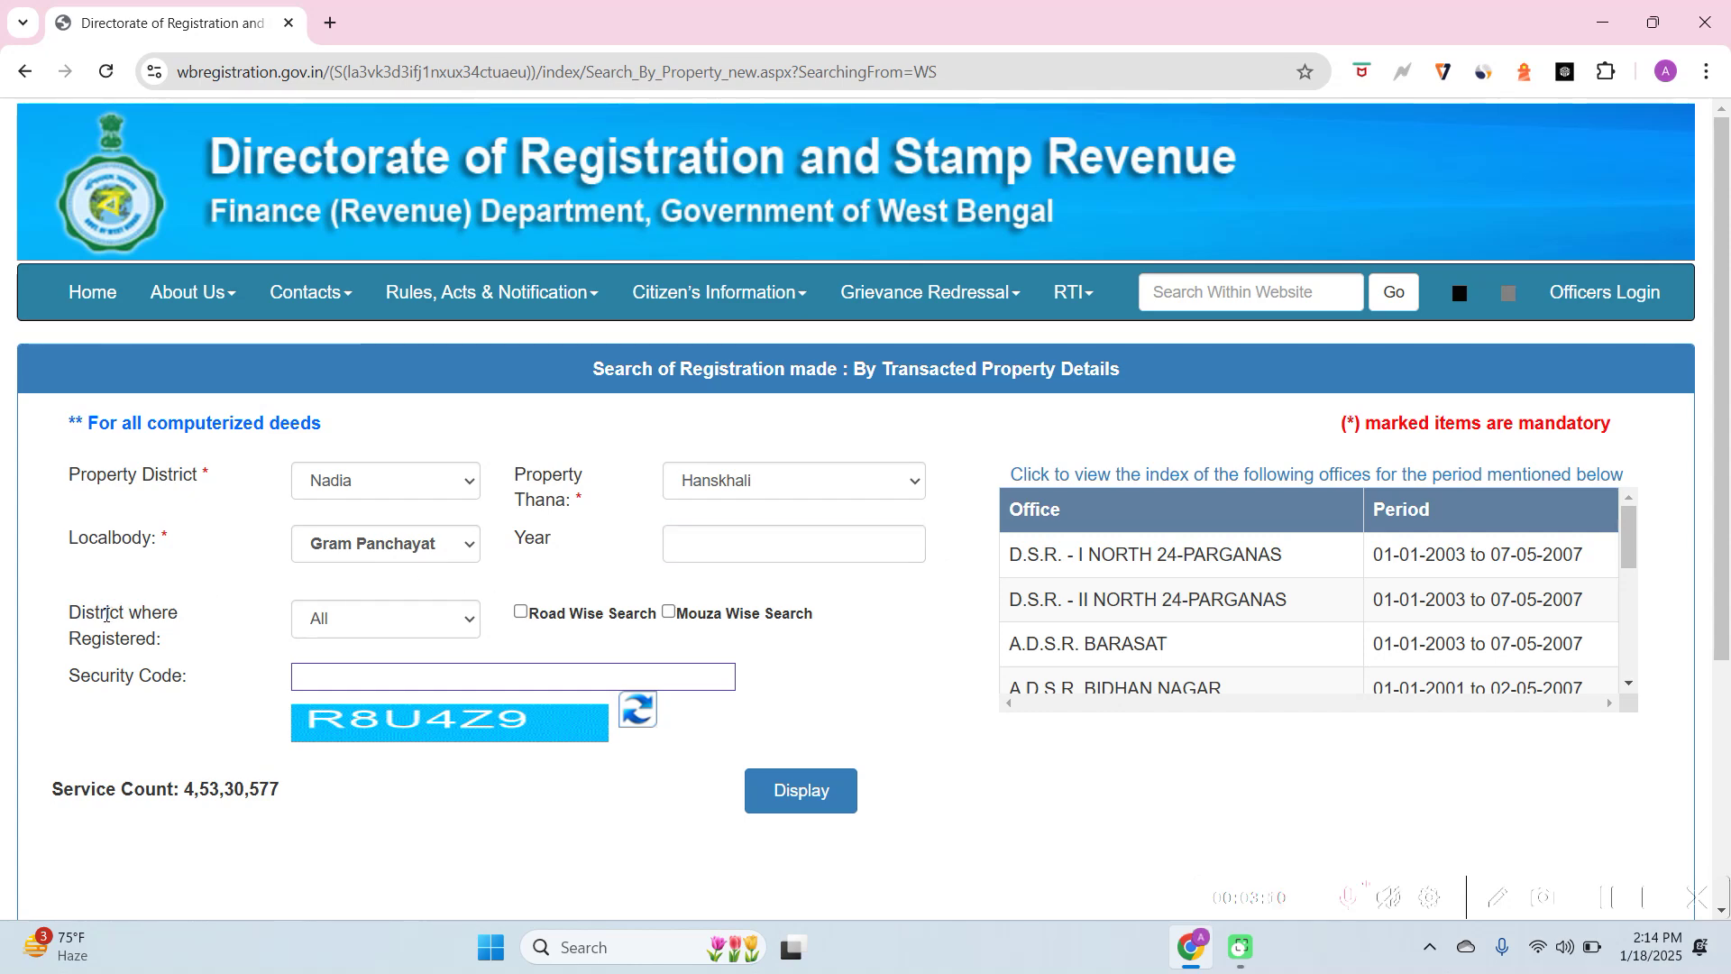
click(396, 622)
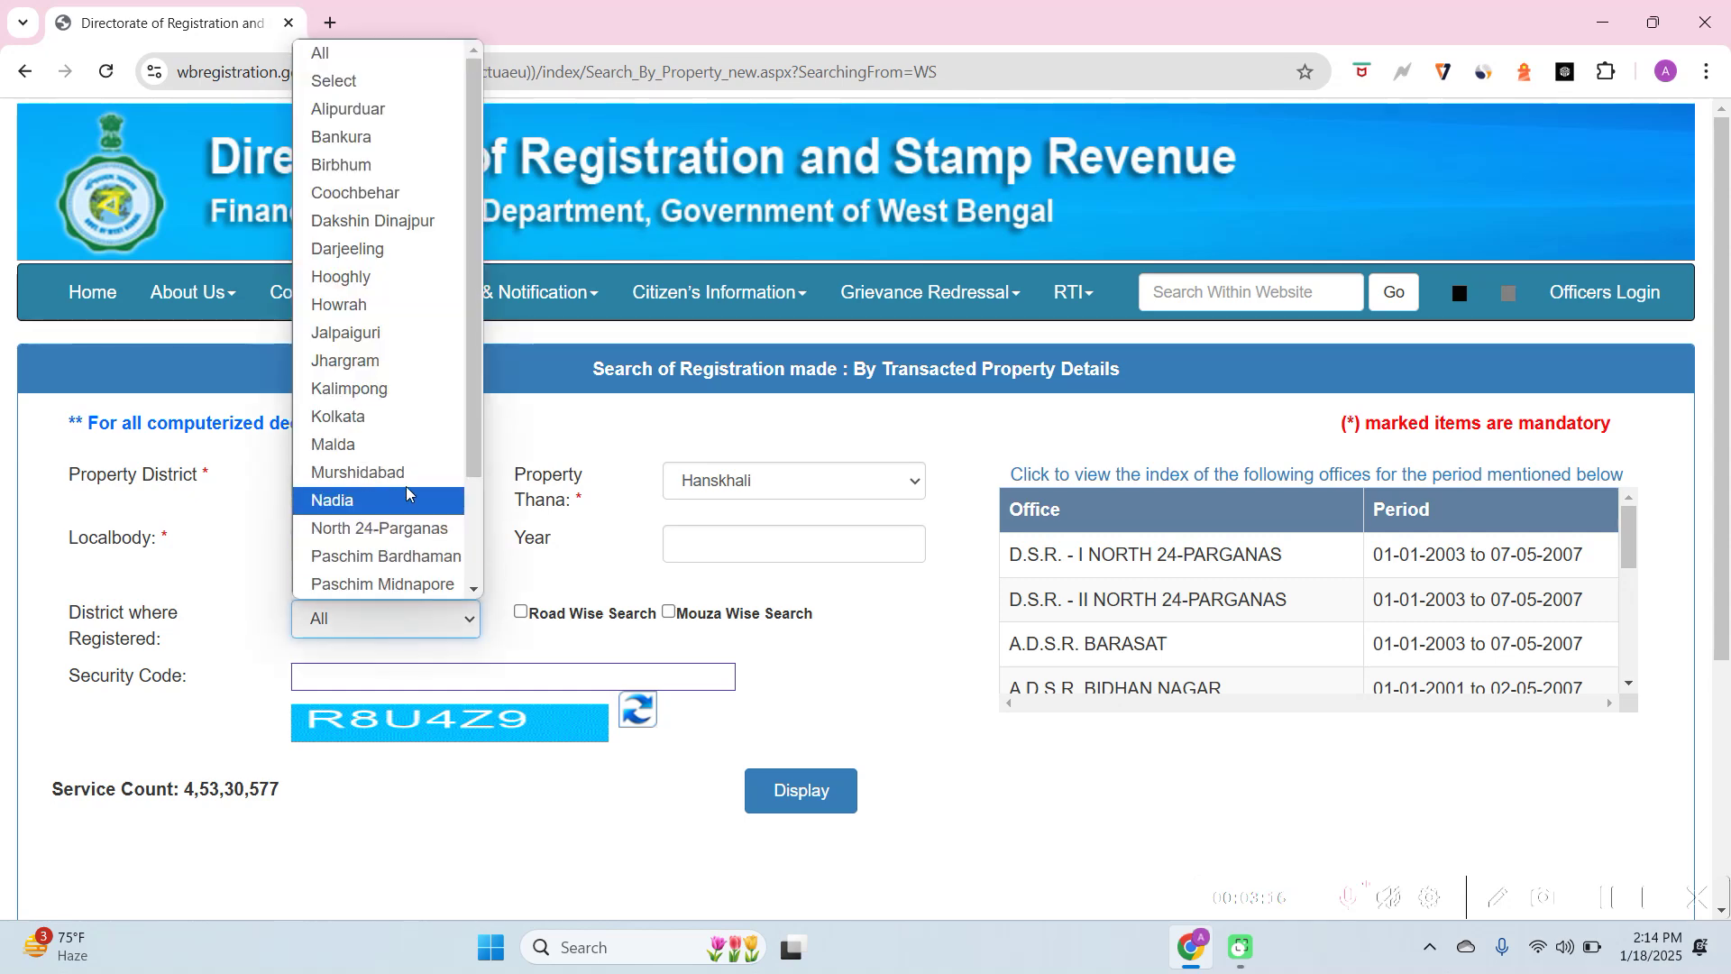
scroll(397, 563, down, 1)
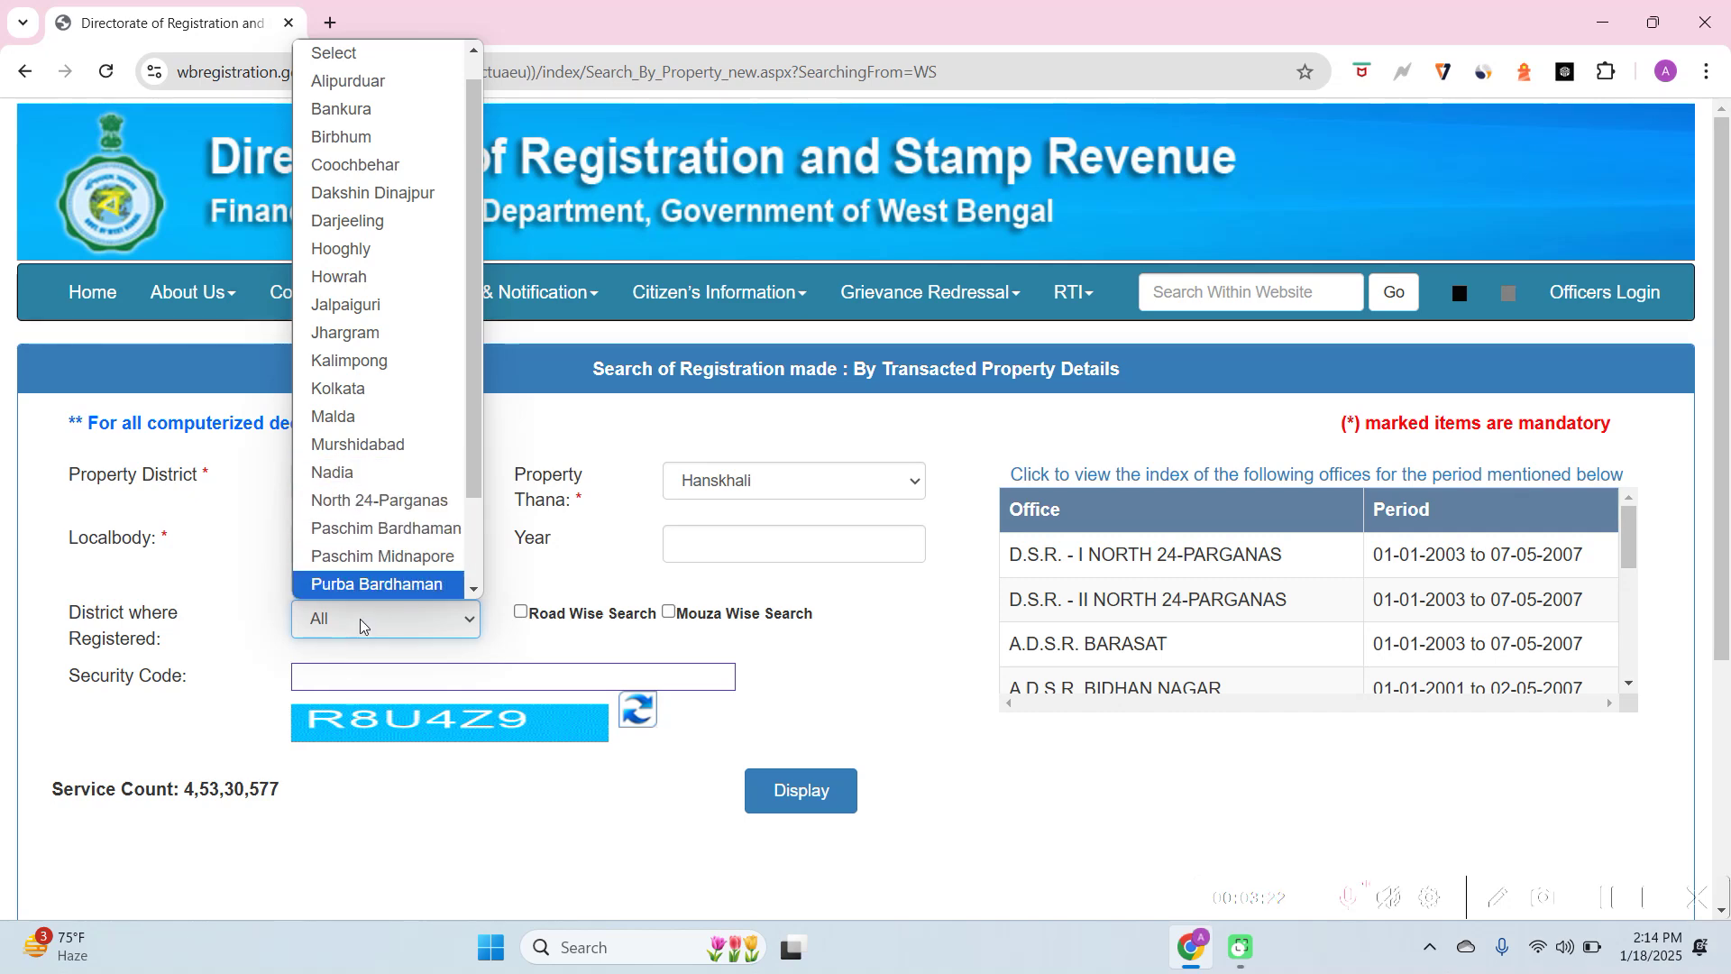
click(354, 472)
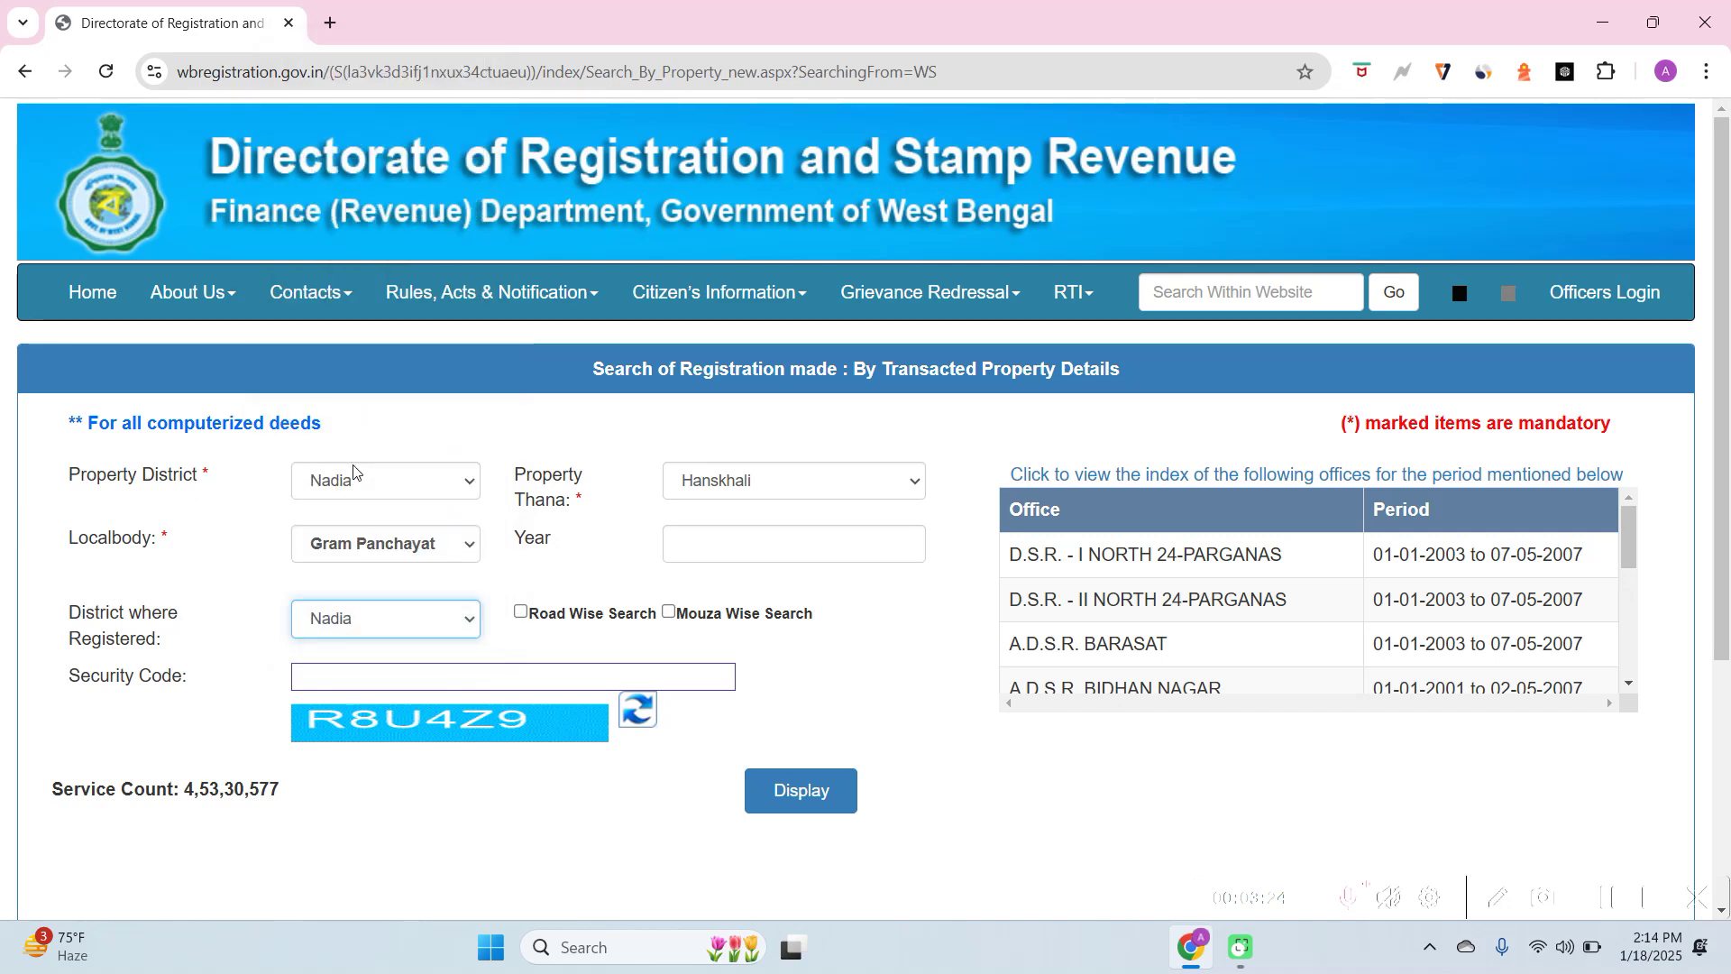
click(550, 636)
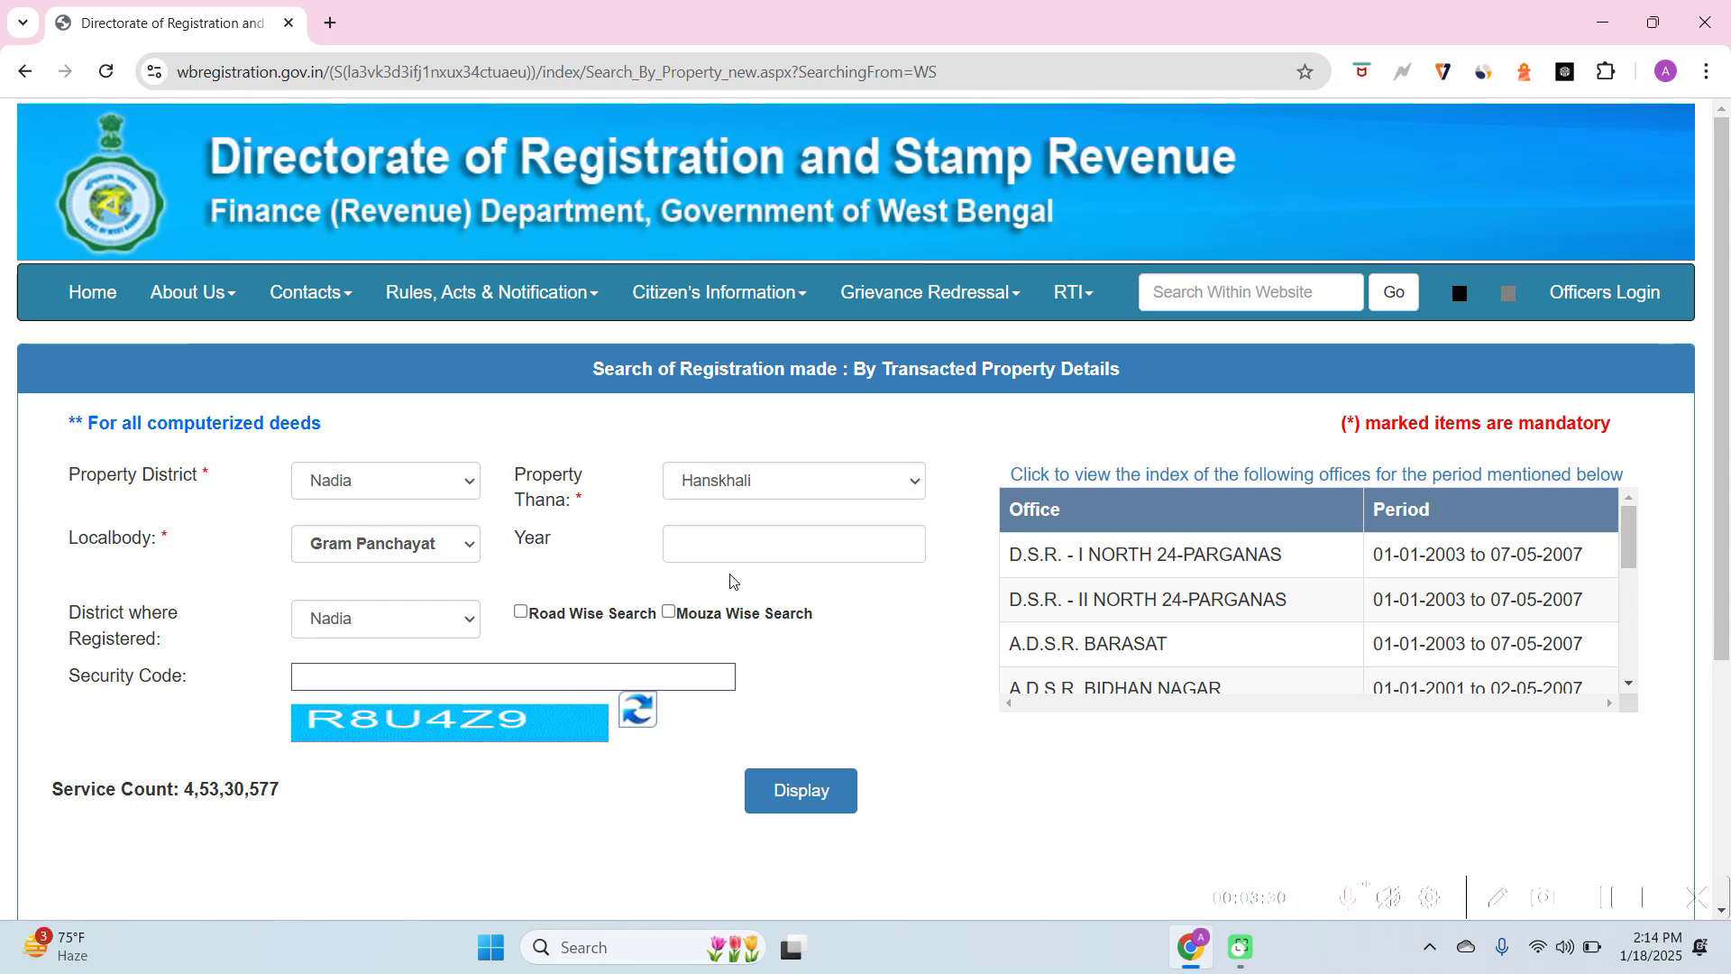
Turn on Mouza Wise Search and select Badkulla as the mouza
click(667, 614)
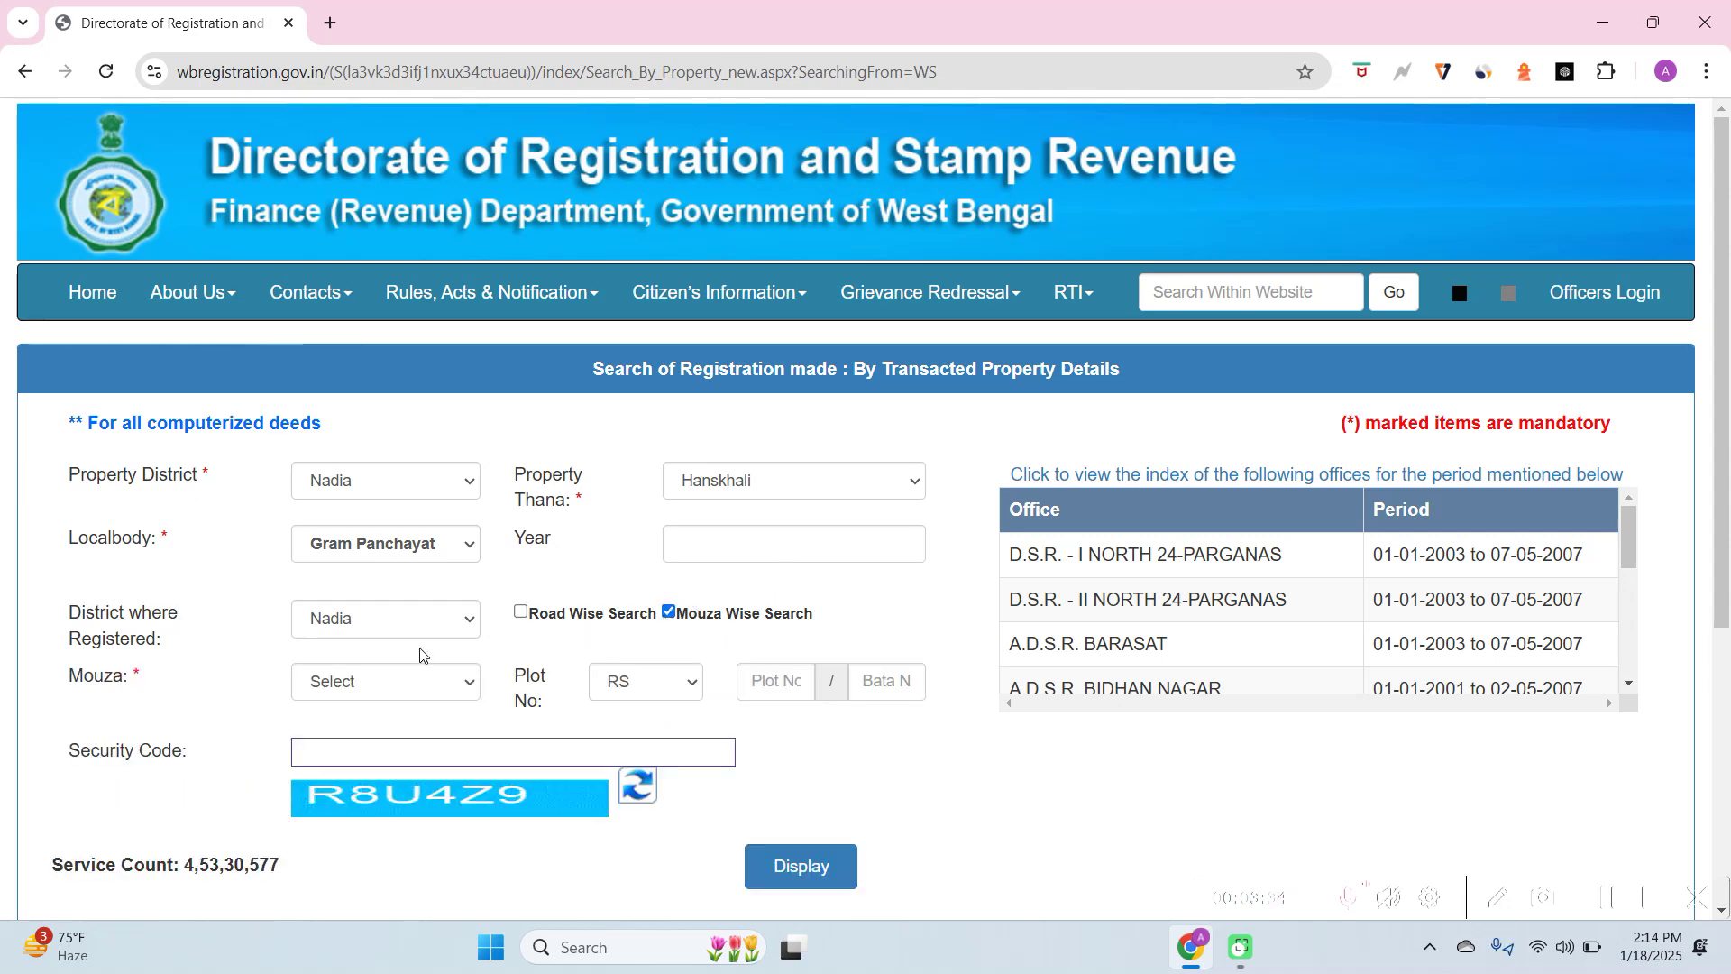
click(364, 685)
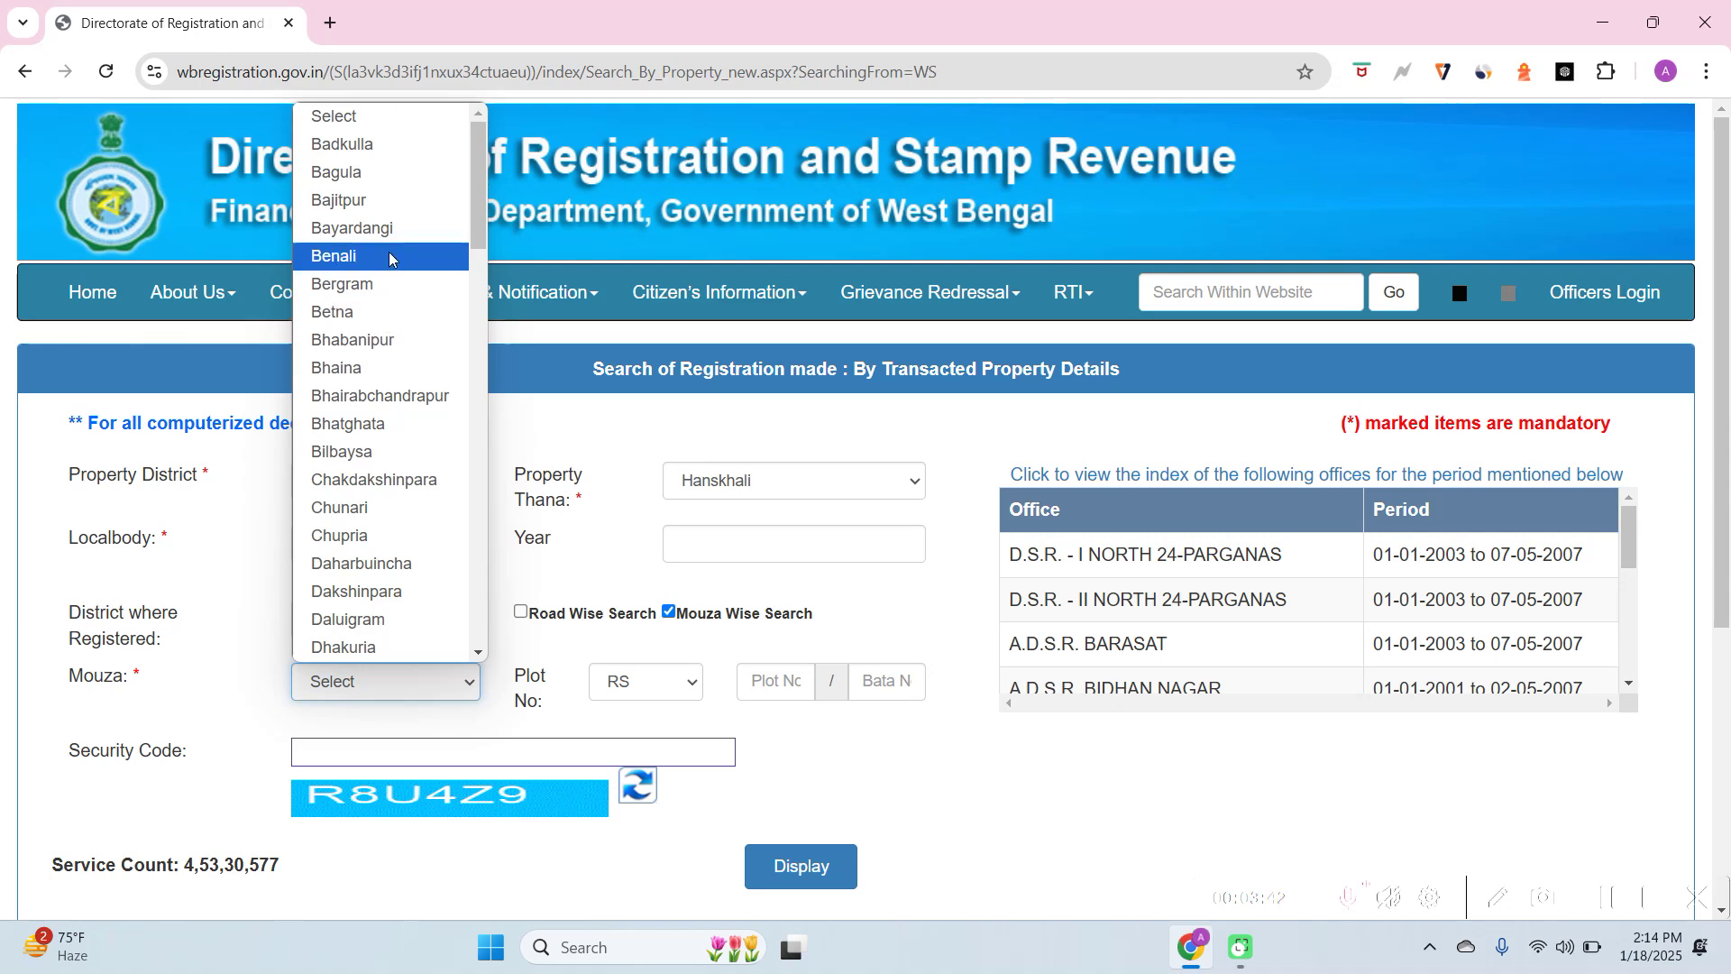
click(395, 150)
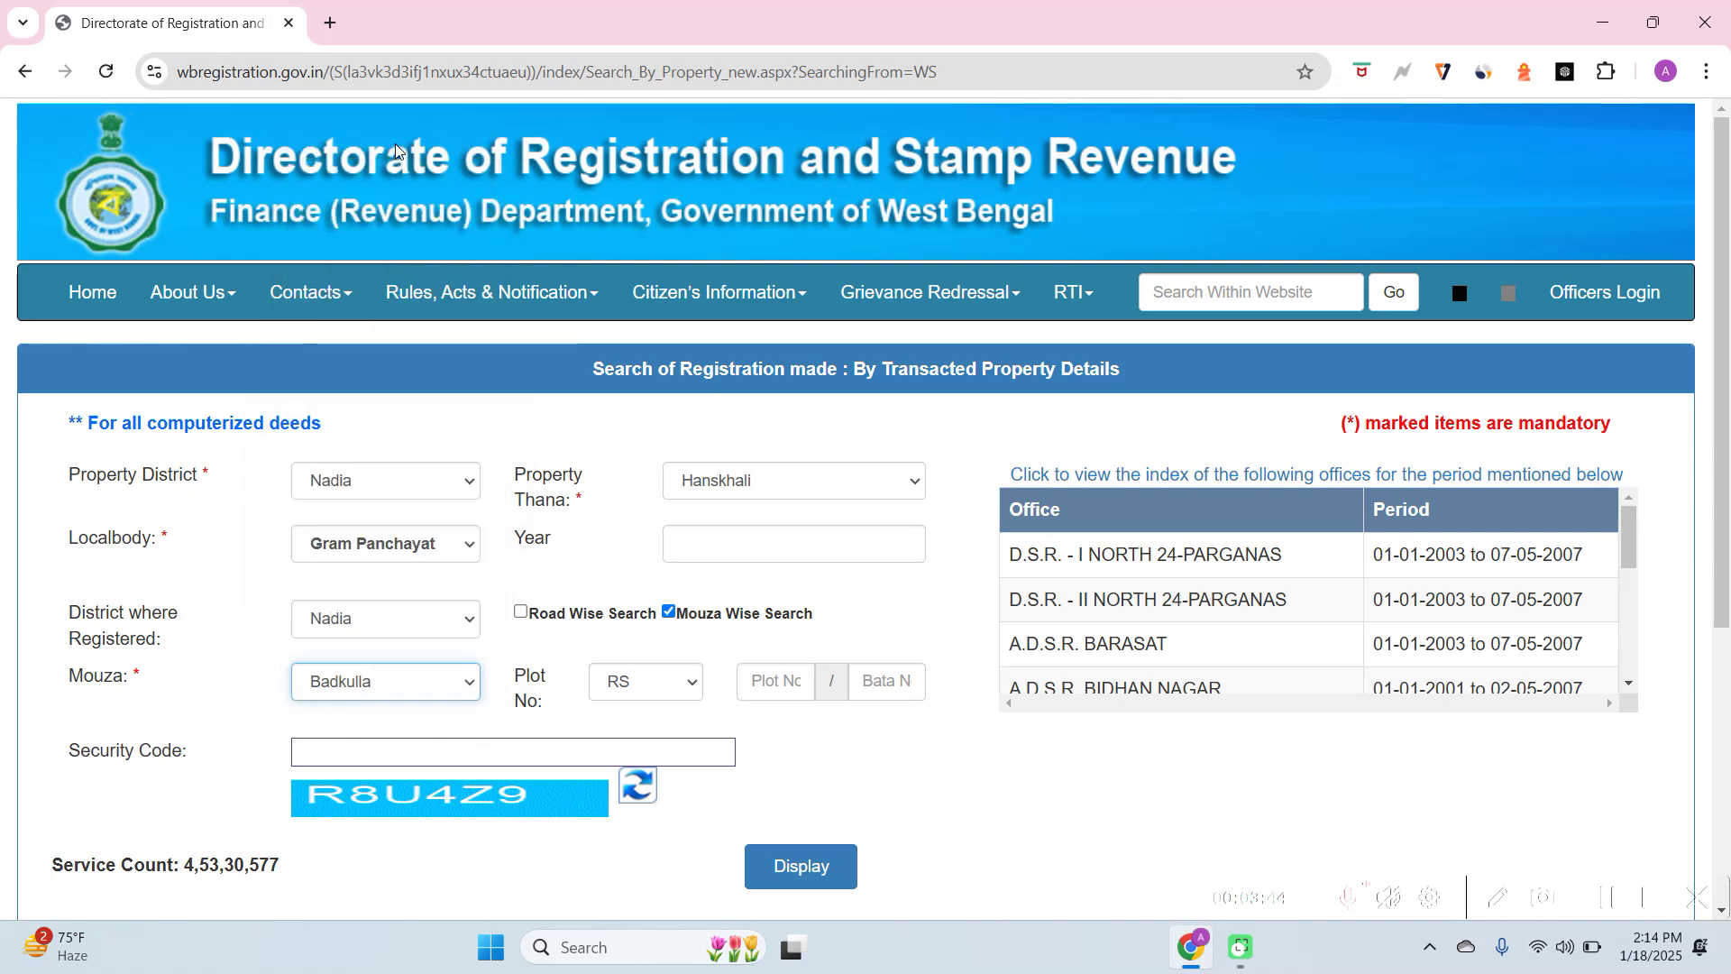
mouse_move(492, 292)
Leave the Plot No type set to RS
click(612, 692)
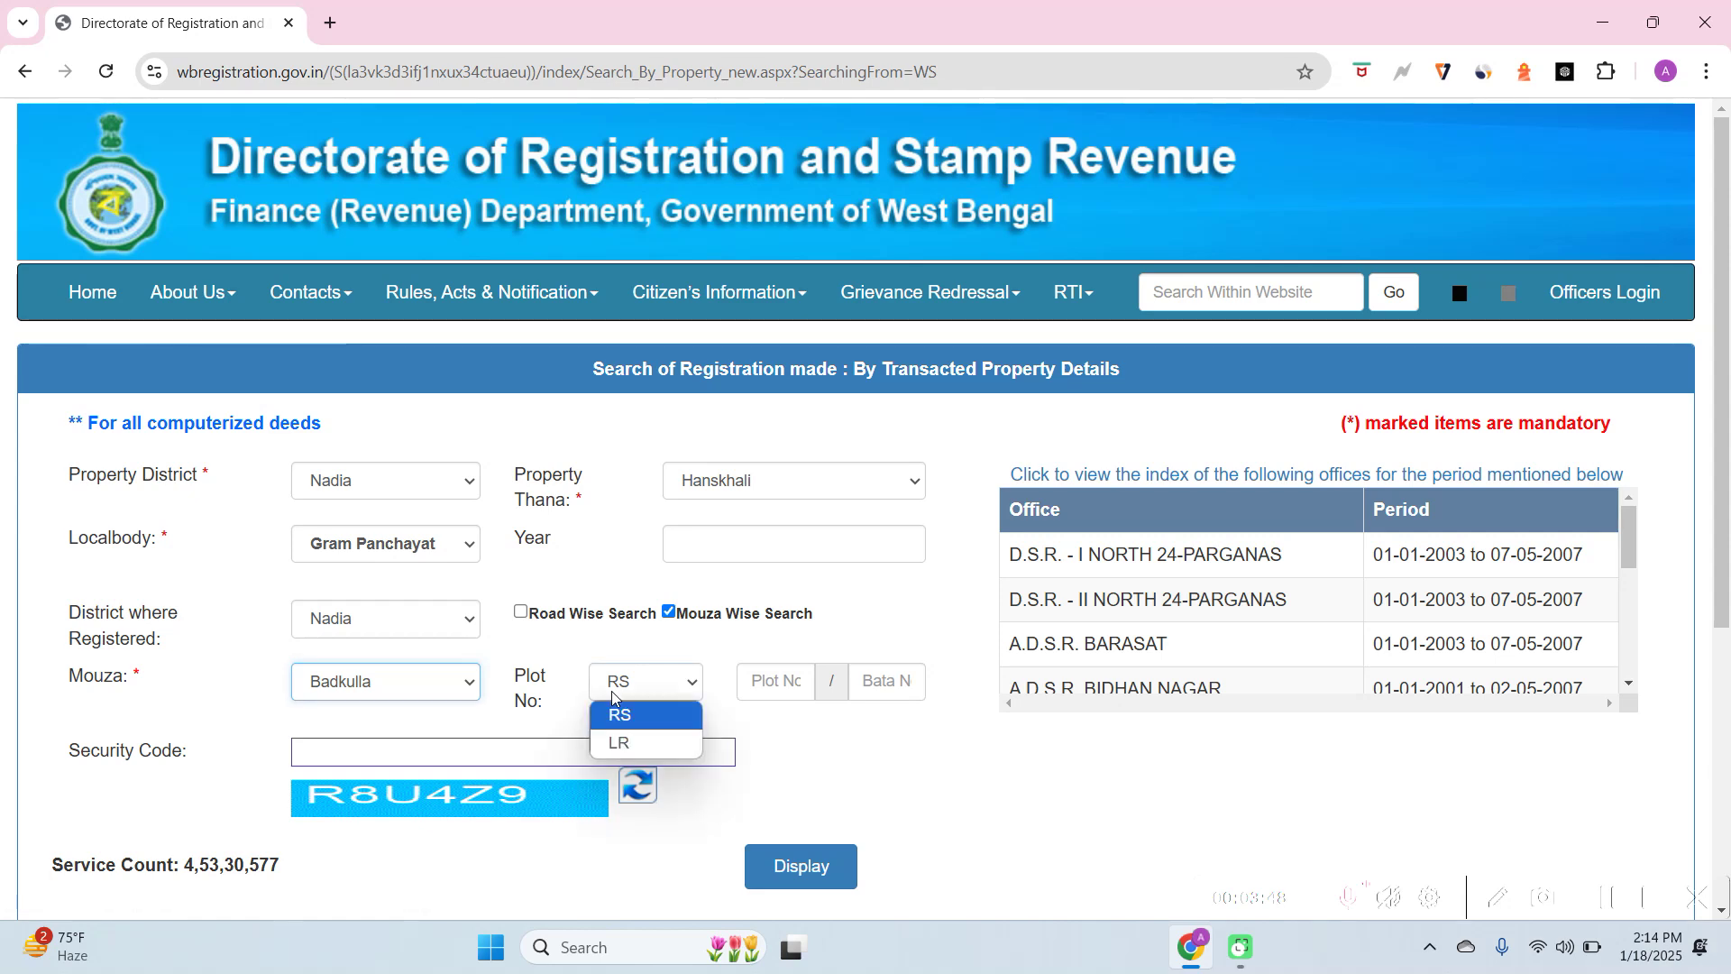
click(746, 717)
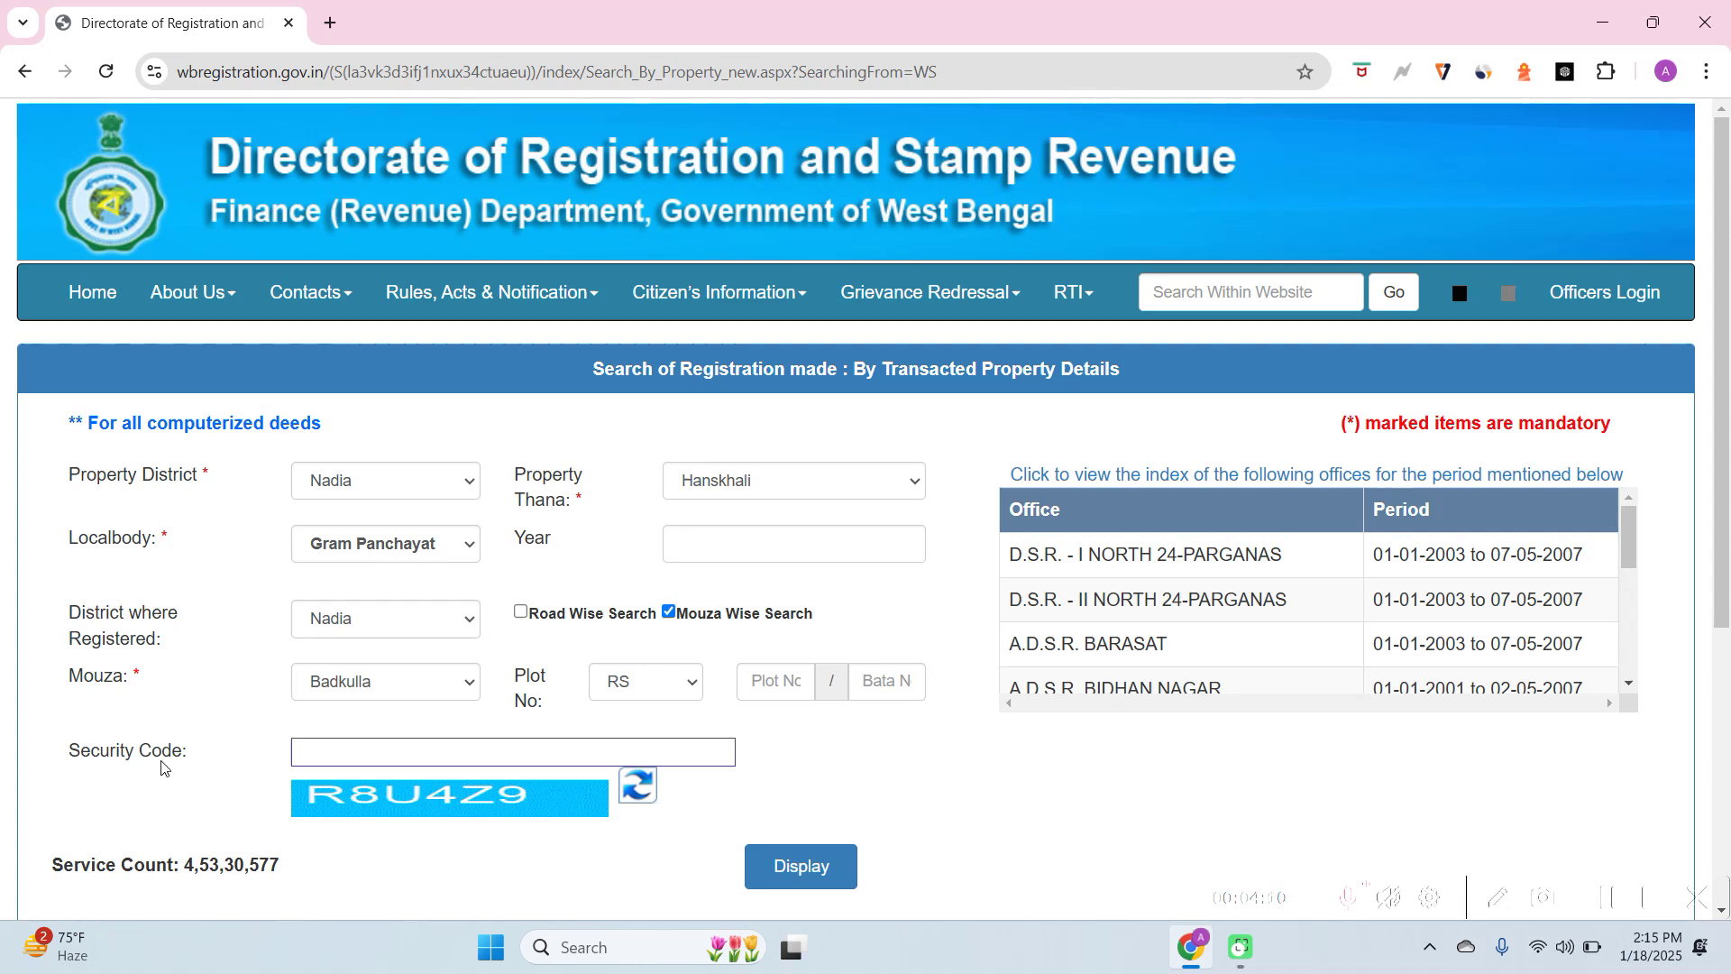
Refresh the captcha, enter the new security code, and submit the search with Display
click(354, 743)
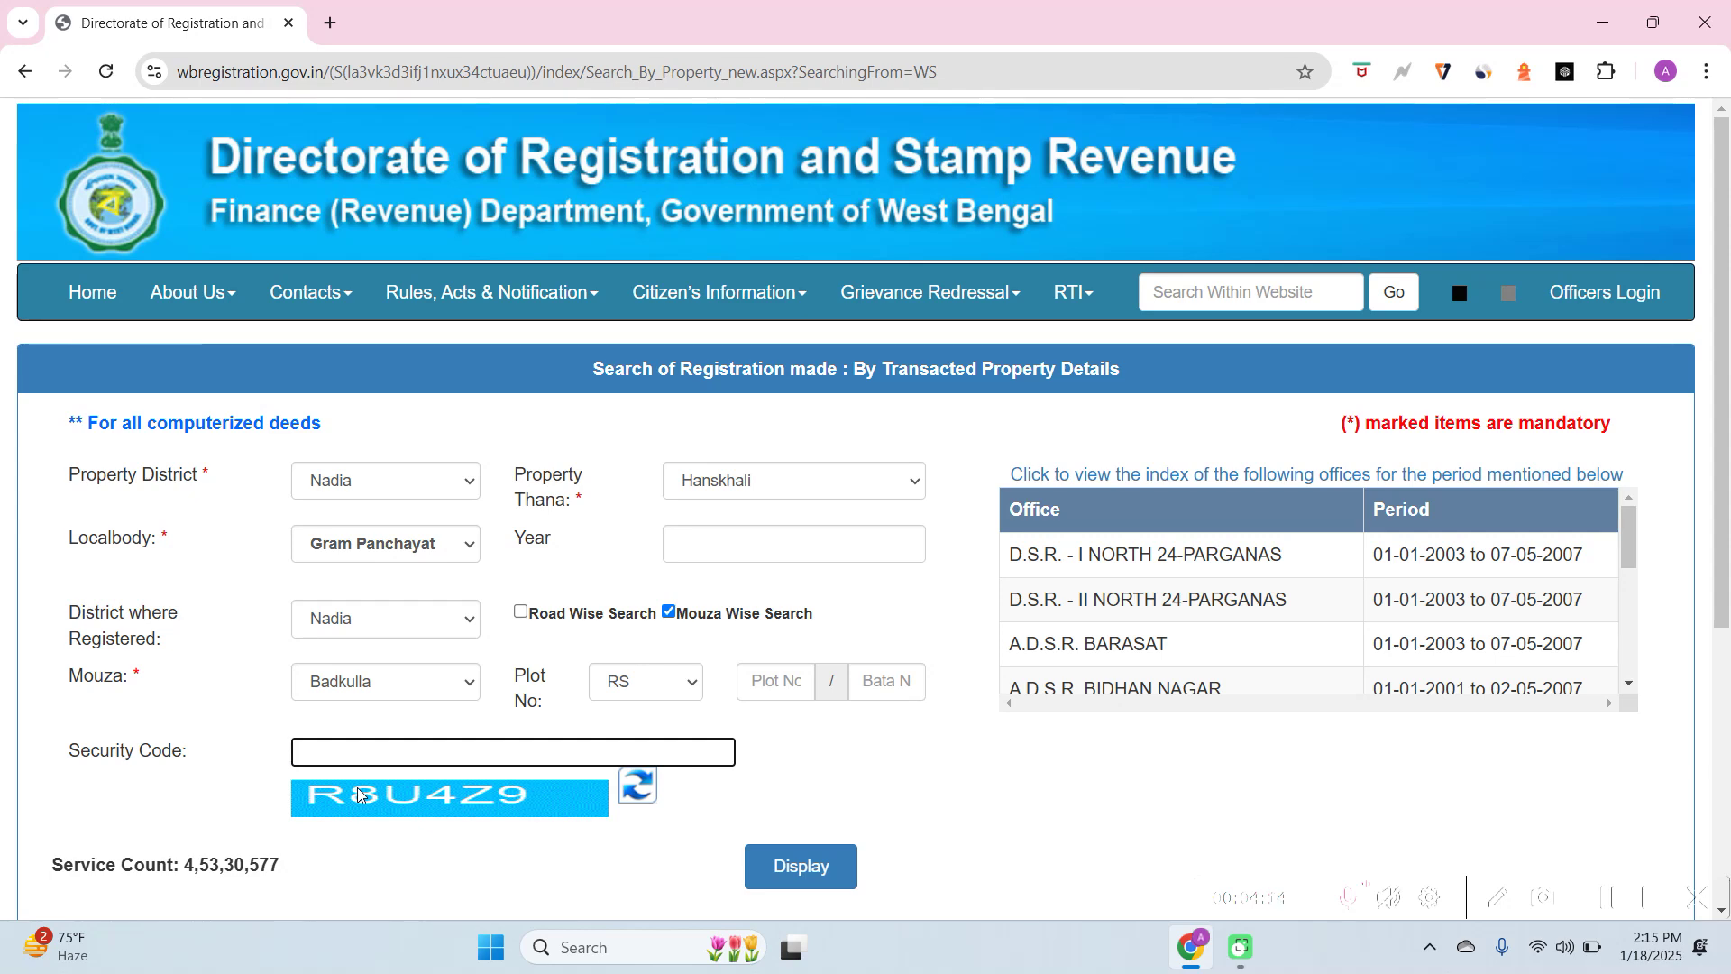
text(R)
key(BackSpace)
click(639, 793)
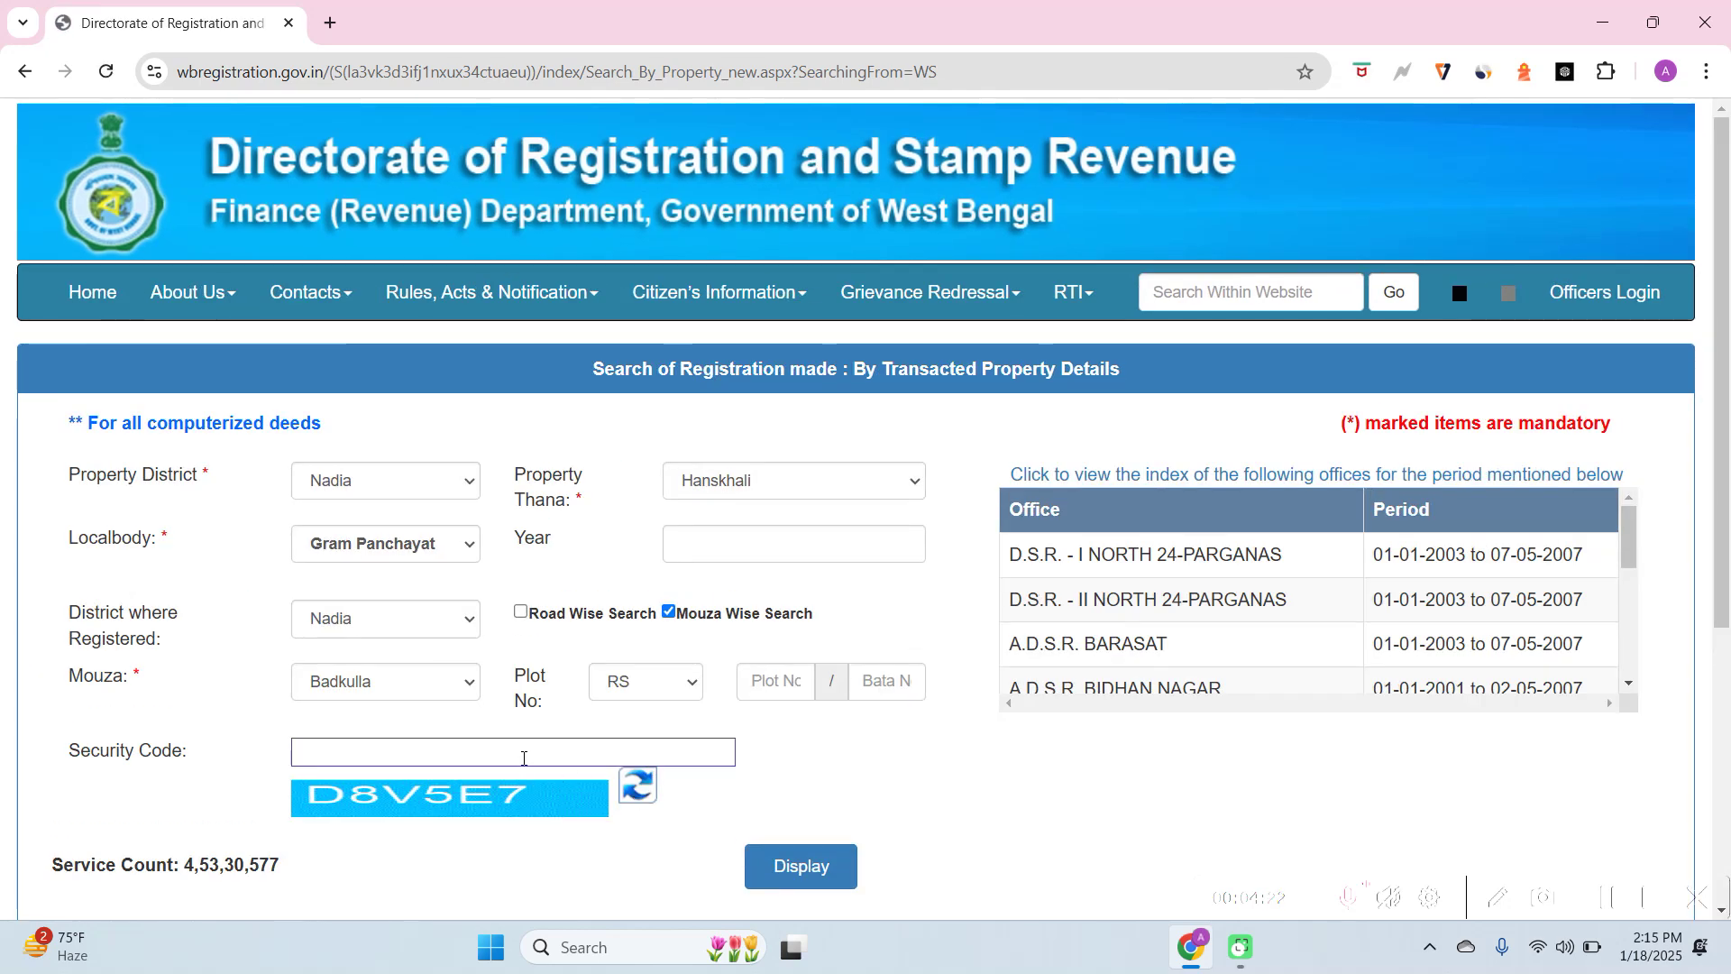
click(522, 759)
text(D)
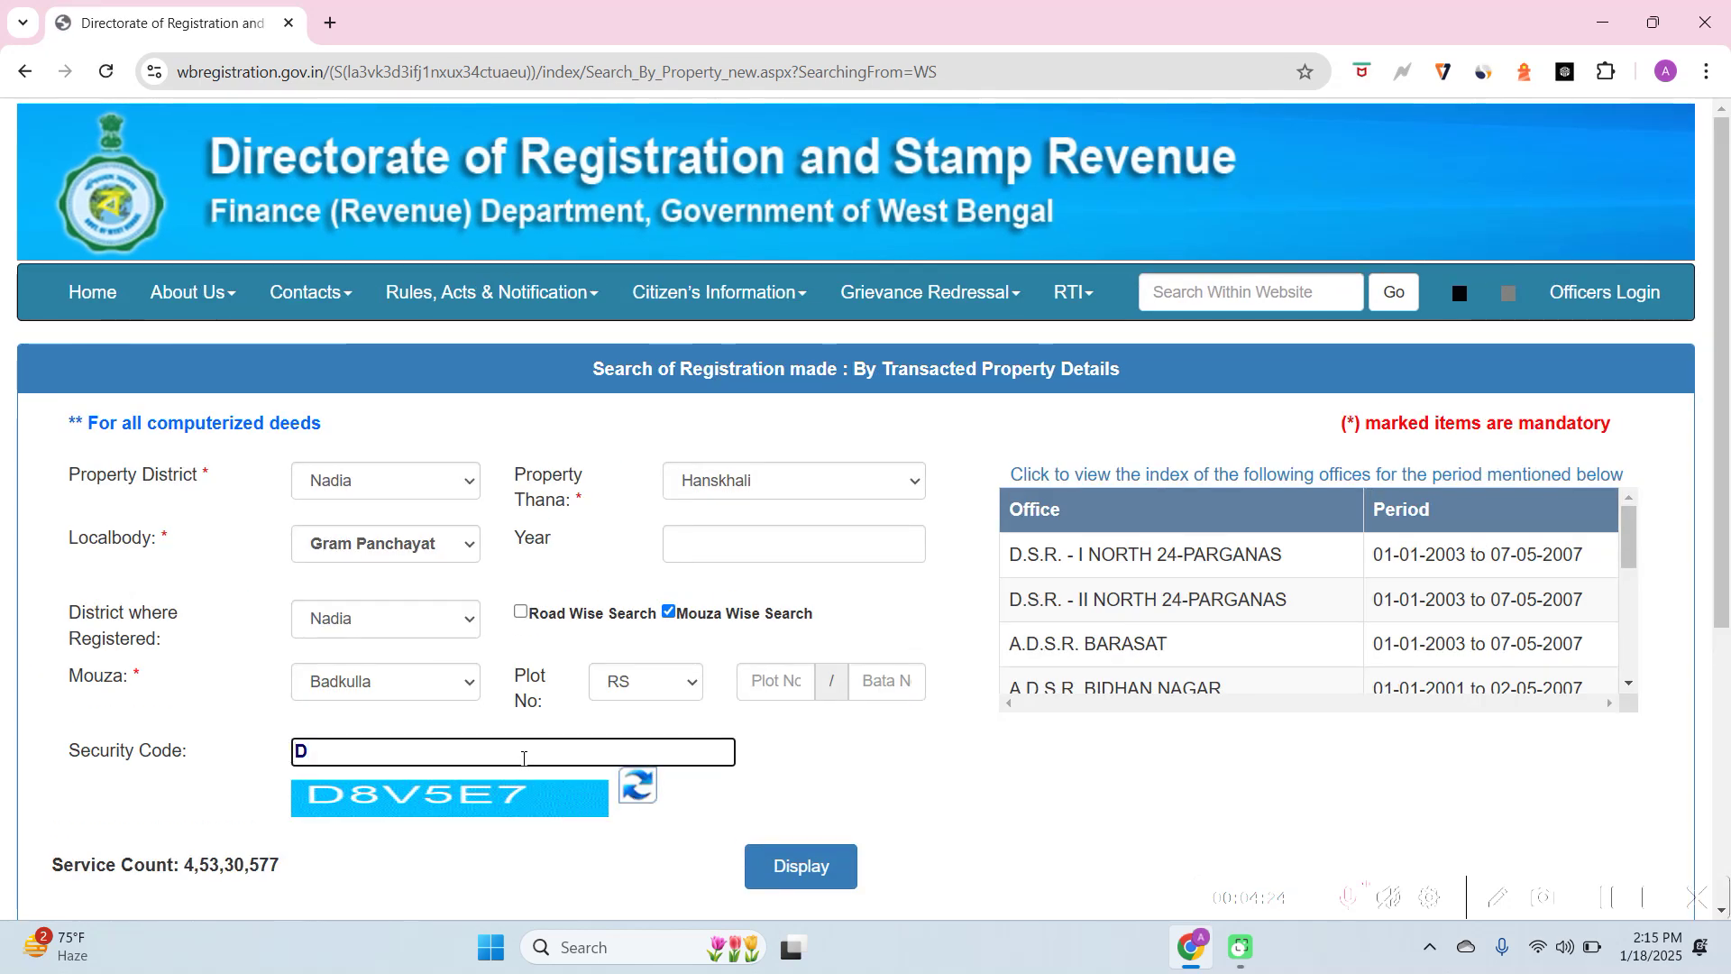
text(8V5E7)
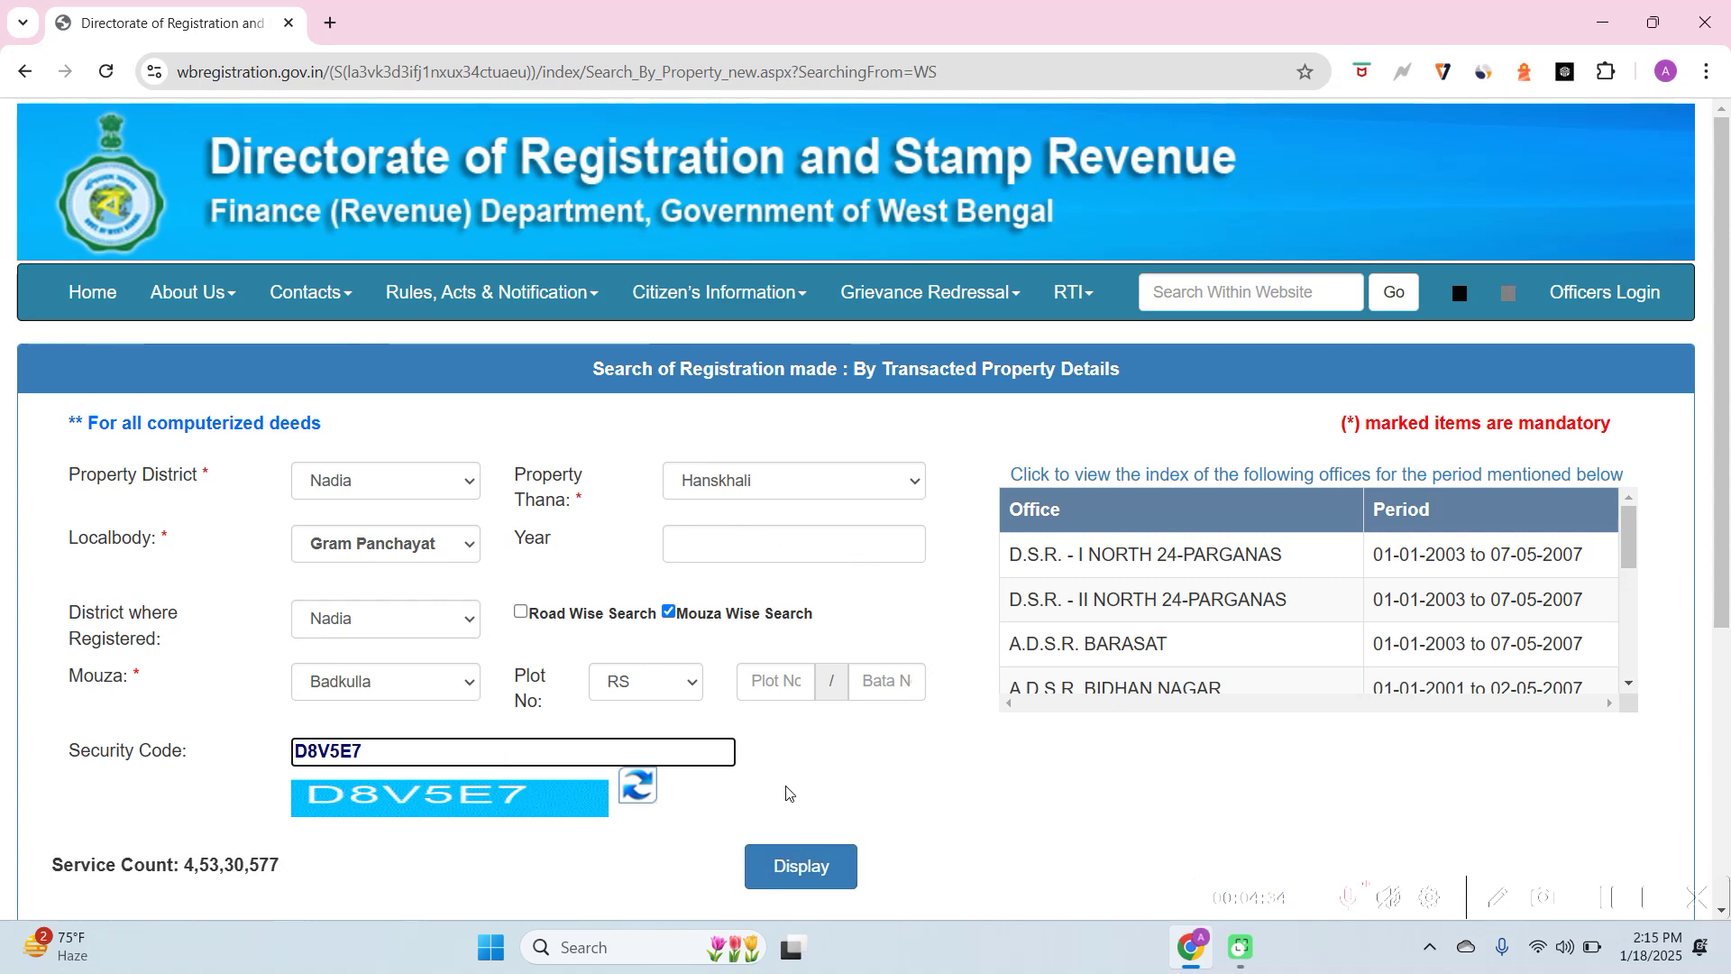
click(809, 871)
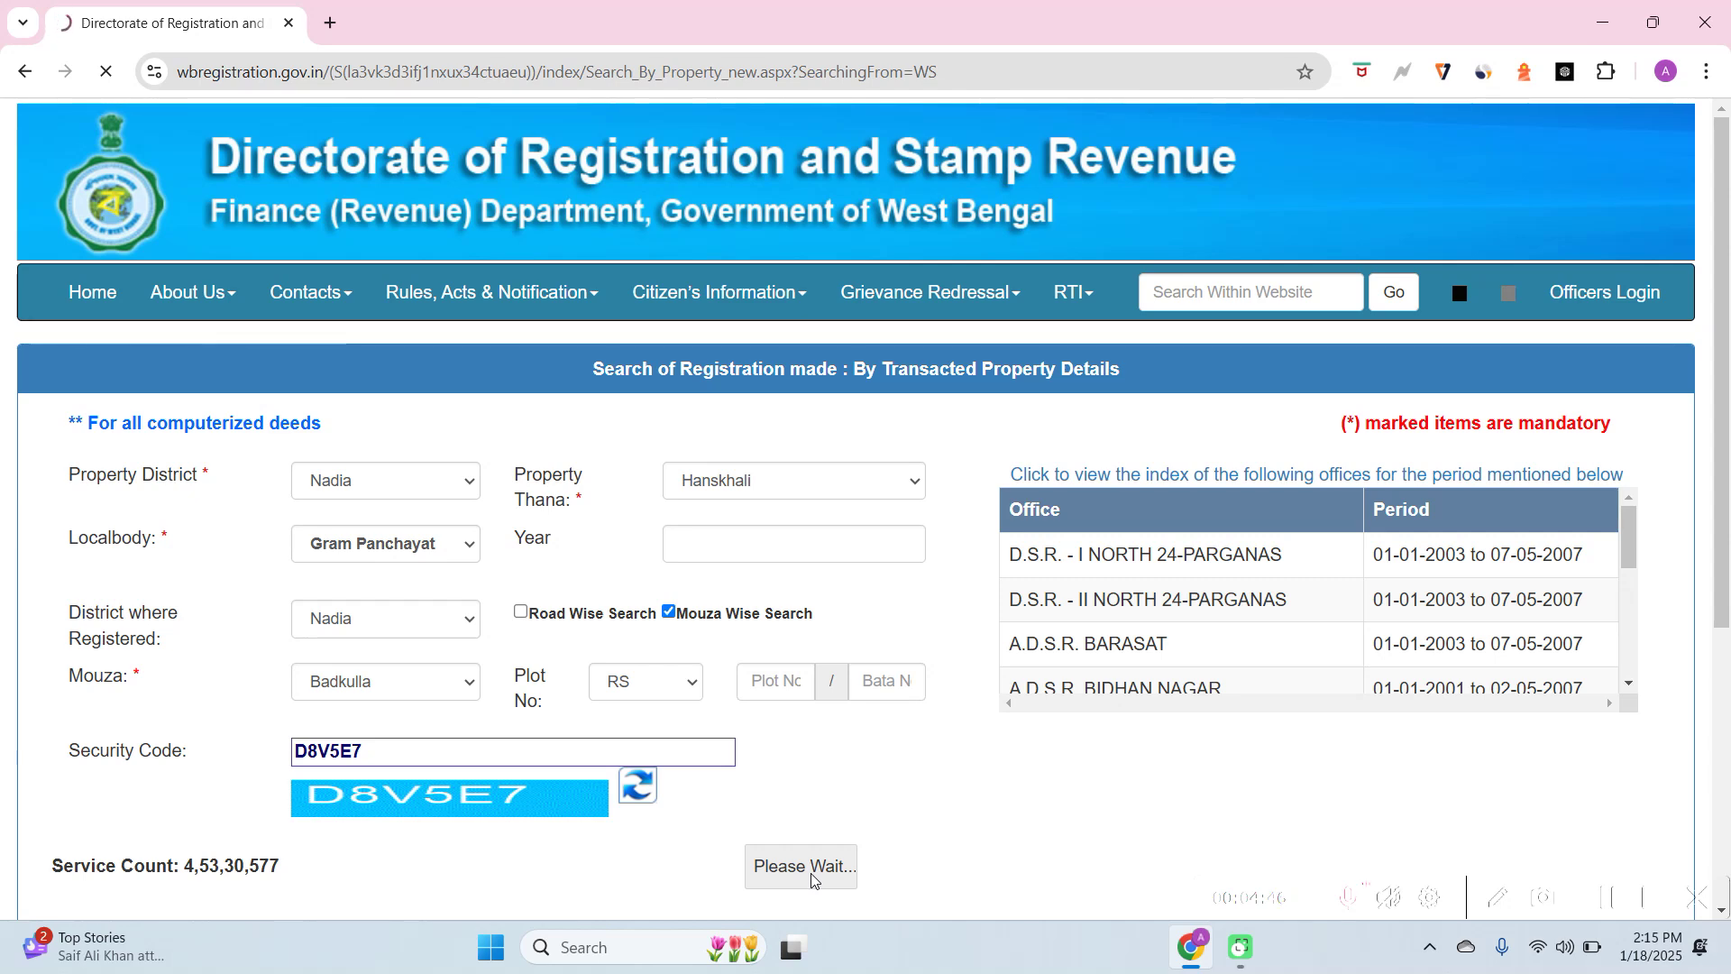
Scroll through the Badkulla sale-deed results table down to the page links
scroll(810, 872, down, 1)
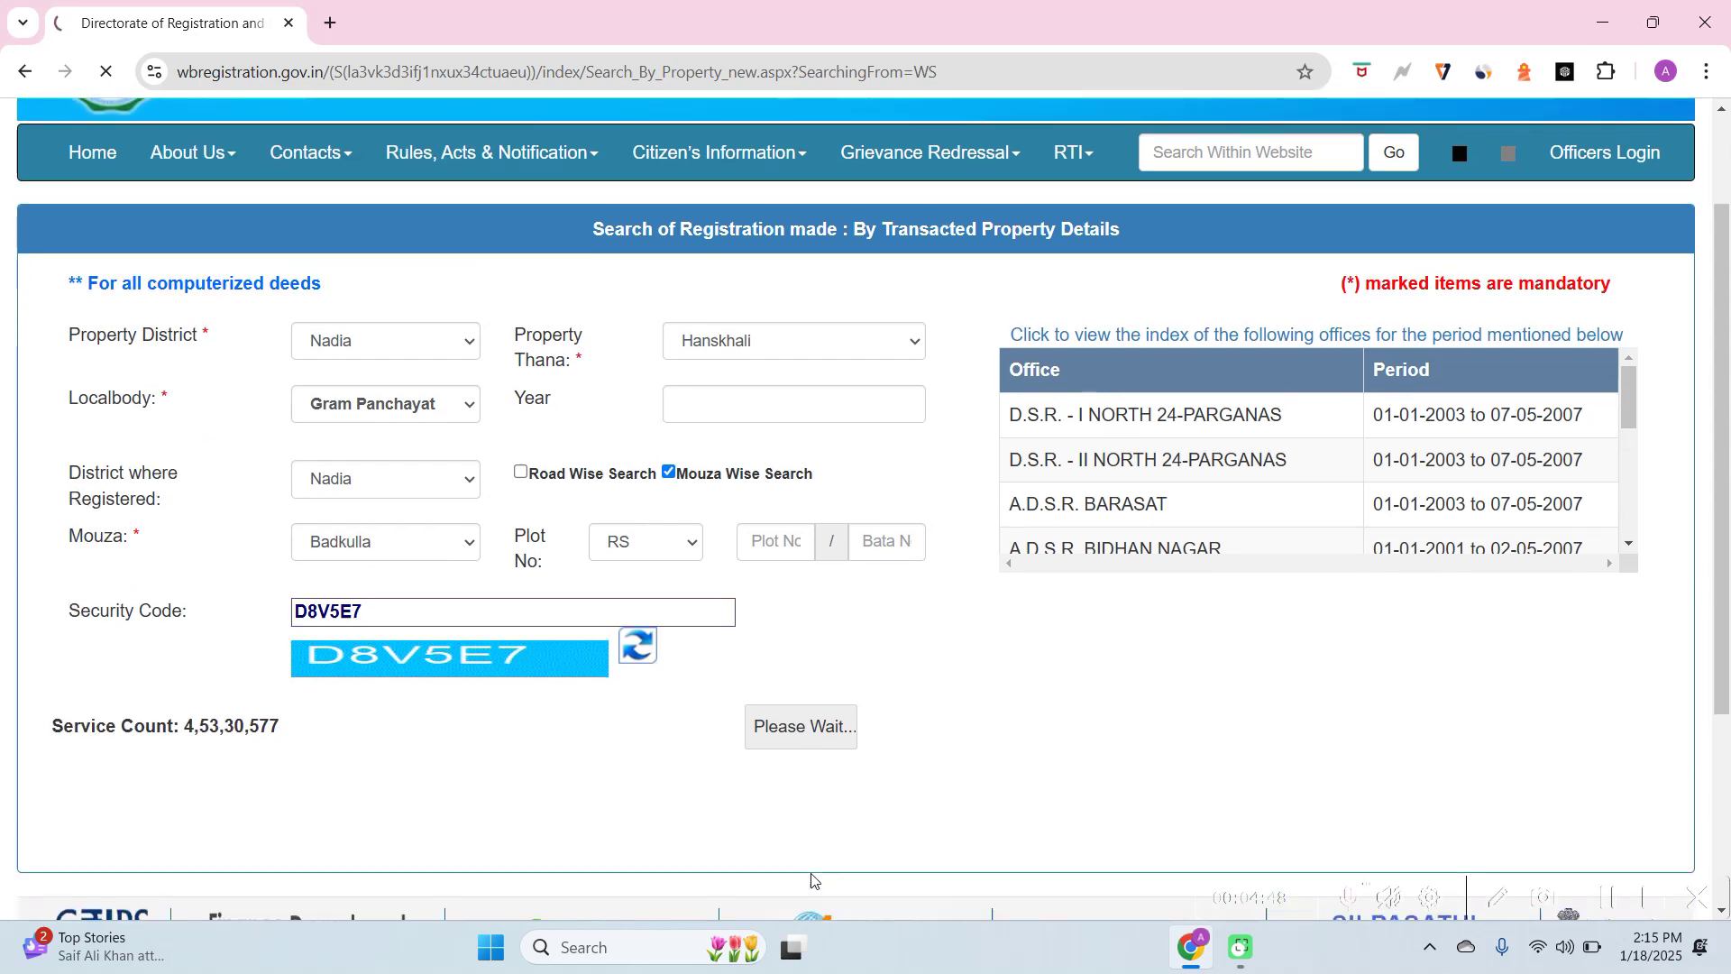
scroll(810, 873, down, 1)
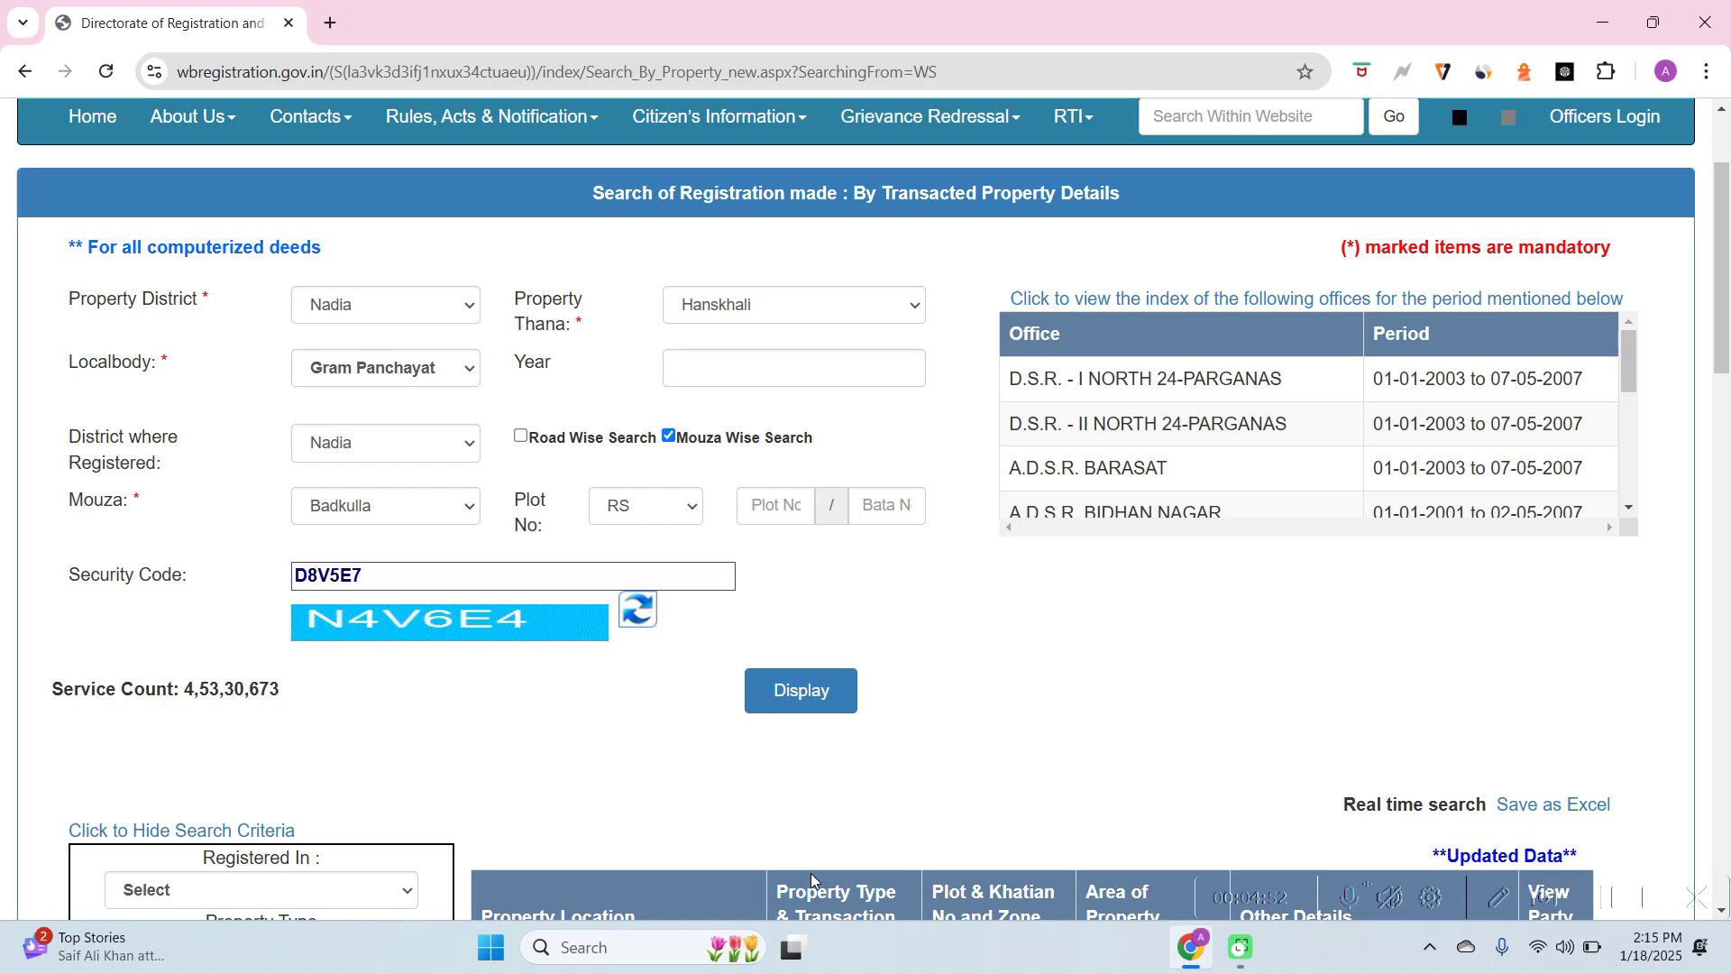
scroll(810, 873, down, 6)
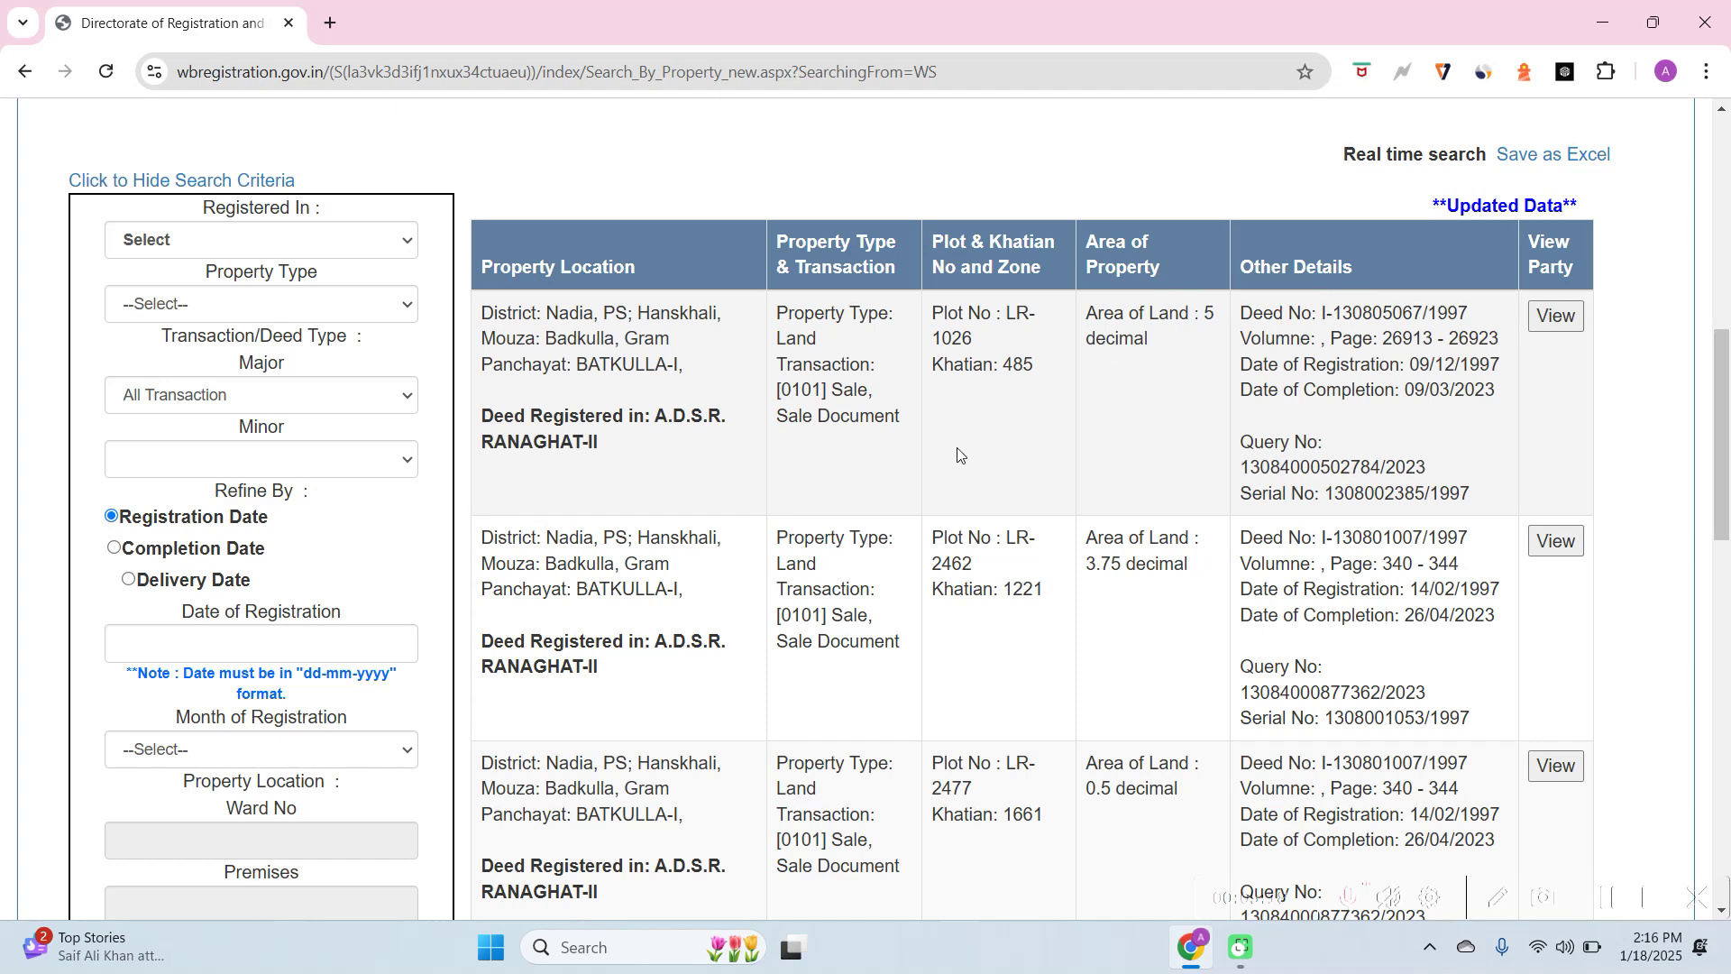
scroll(959, 453, down, 5)
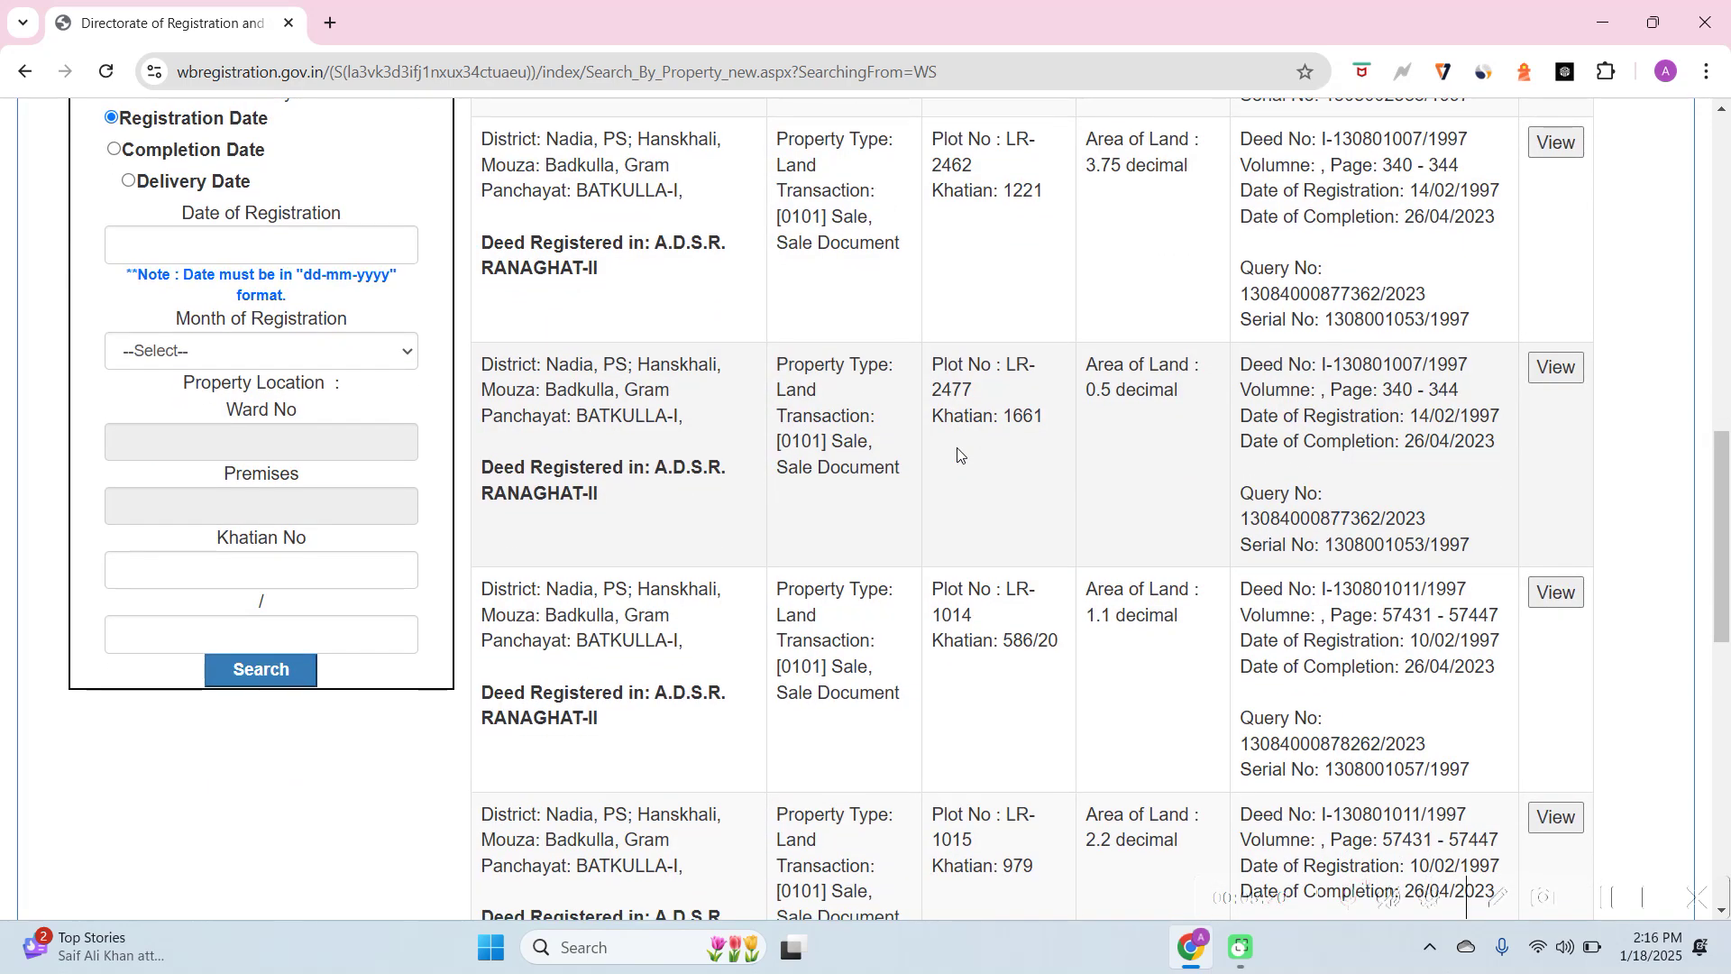
scroll(958, 454, down, 1)
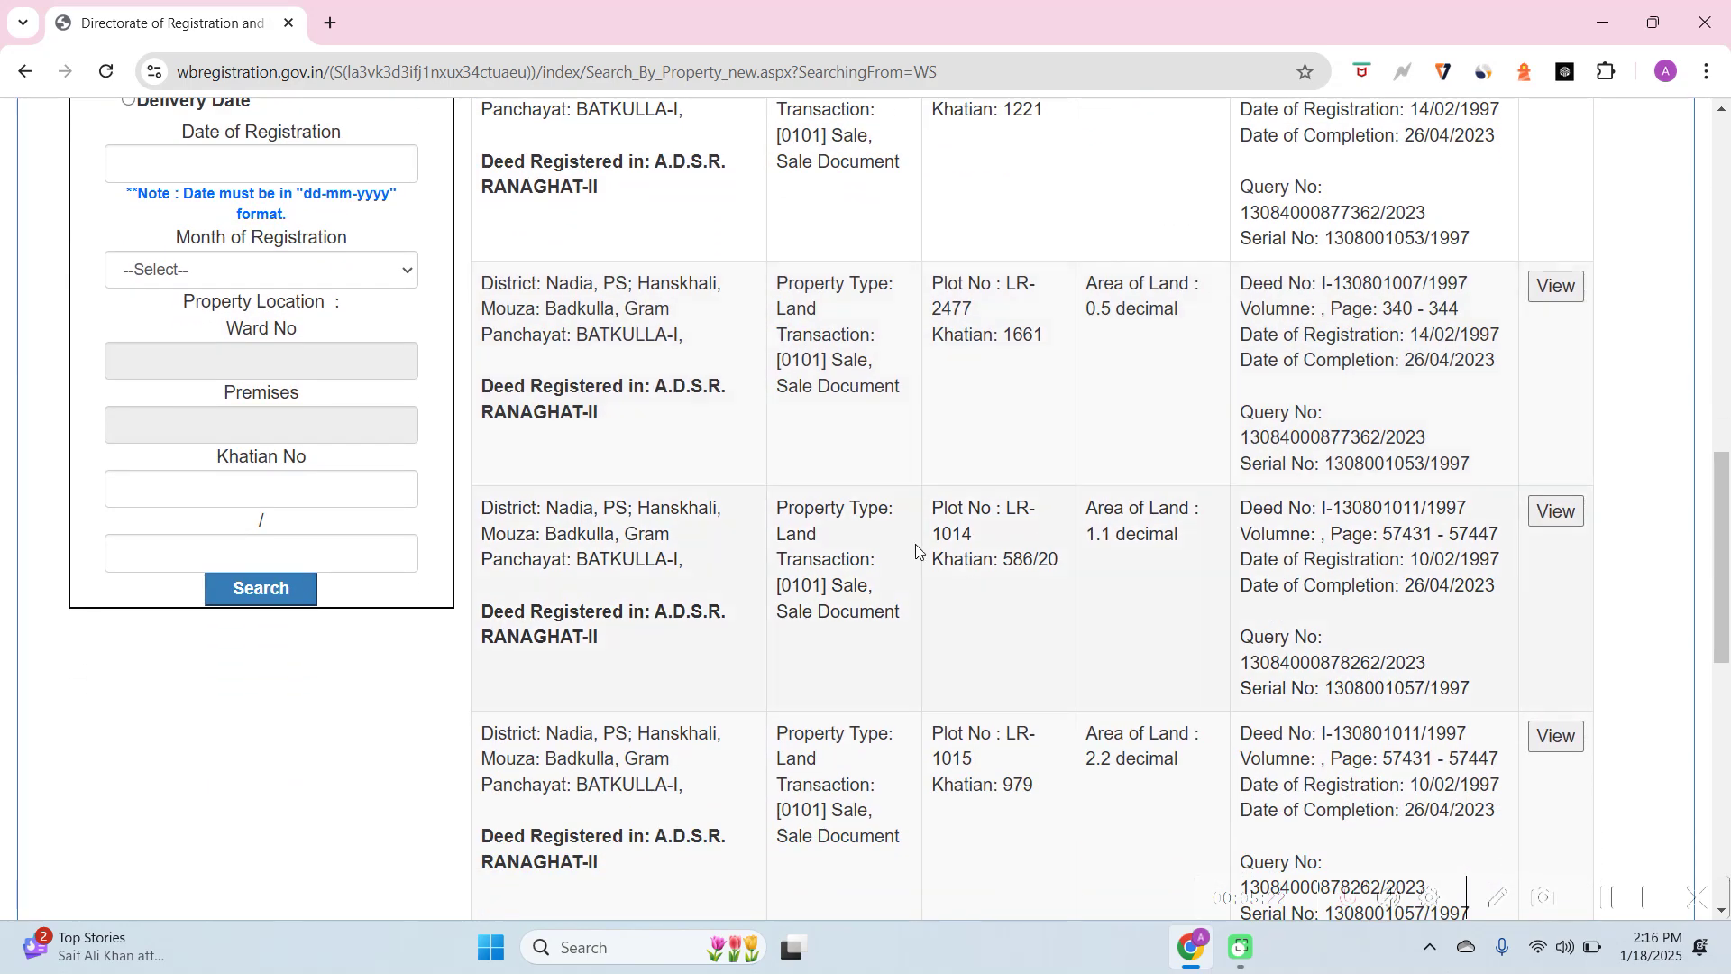
scroll(916, 546, down, 6)
scroll(916, 543, down, 2)
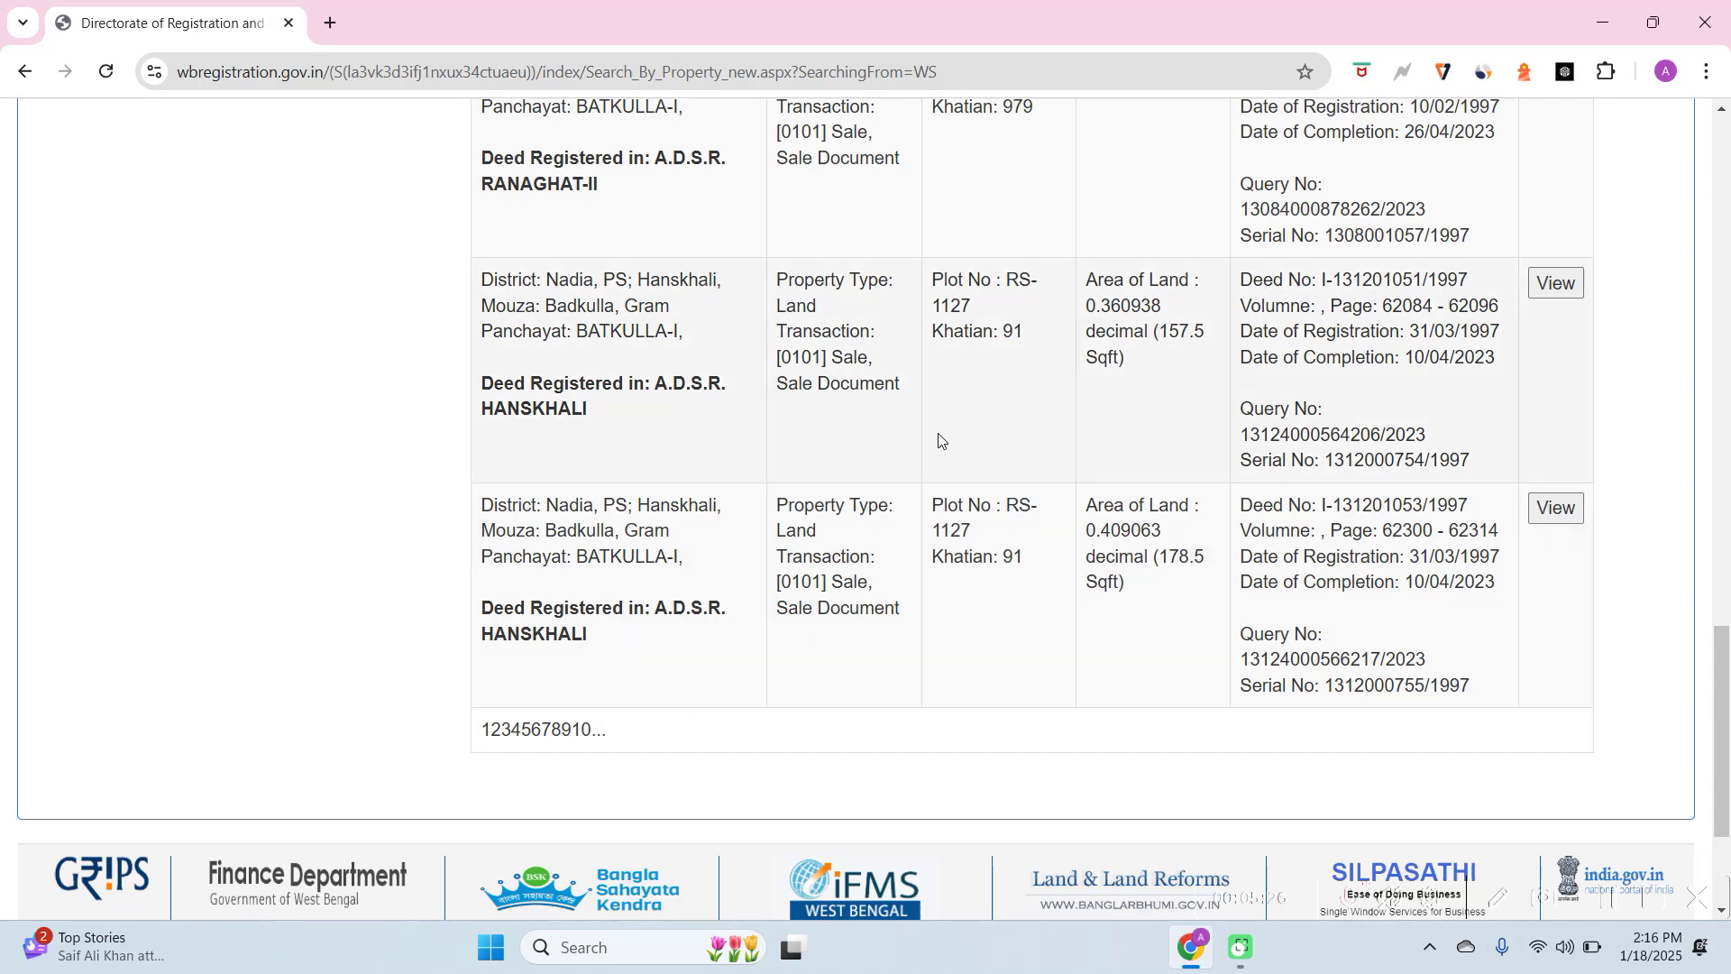
click(495, 733)
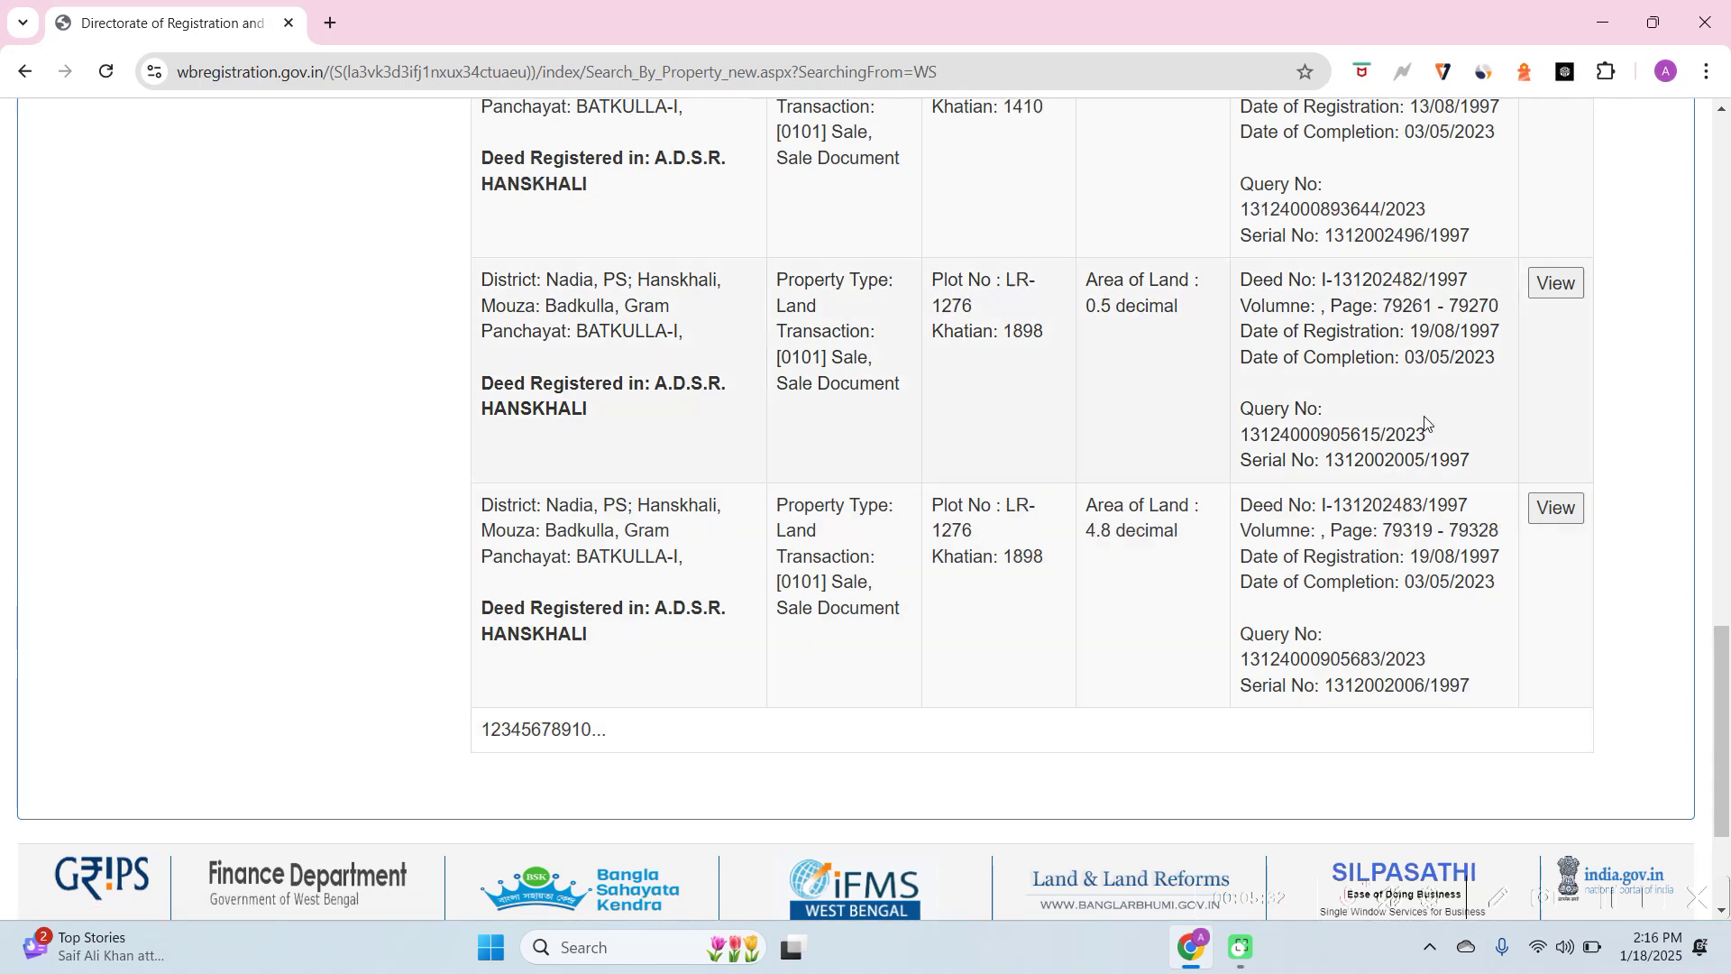
click(1558, 509)
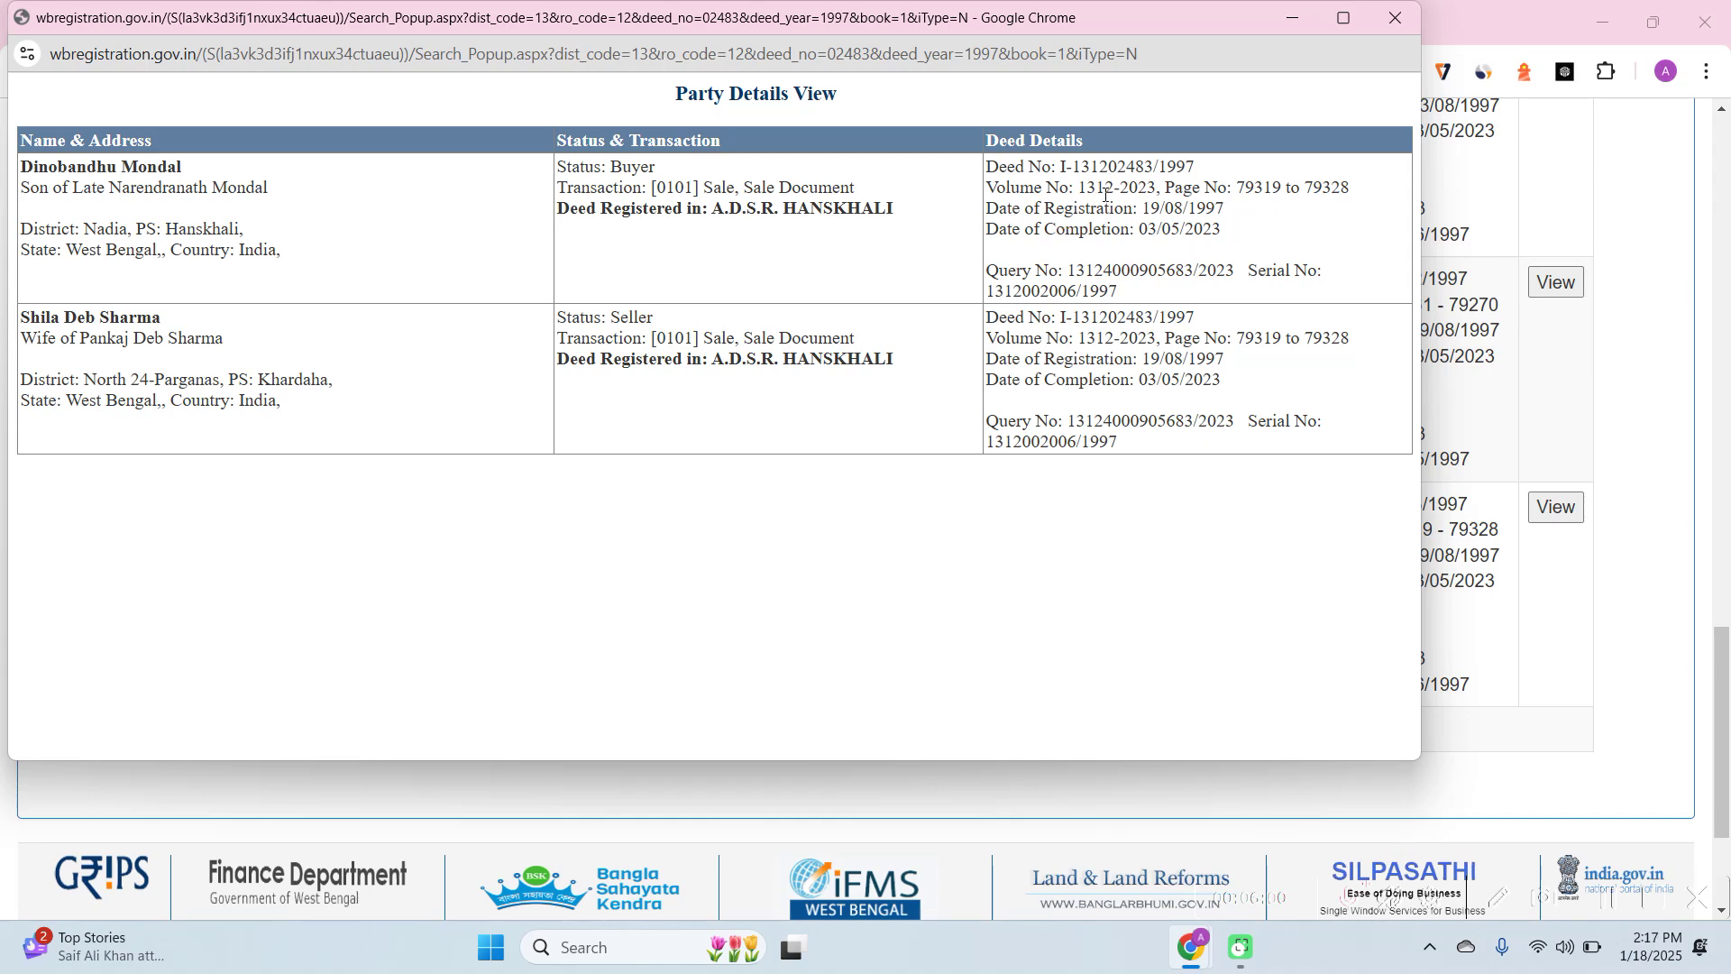
click(1394, 16)
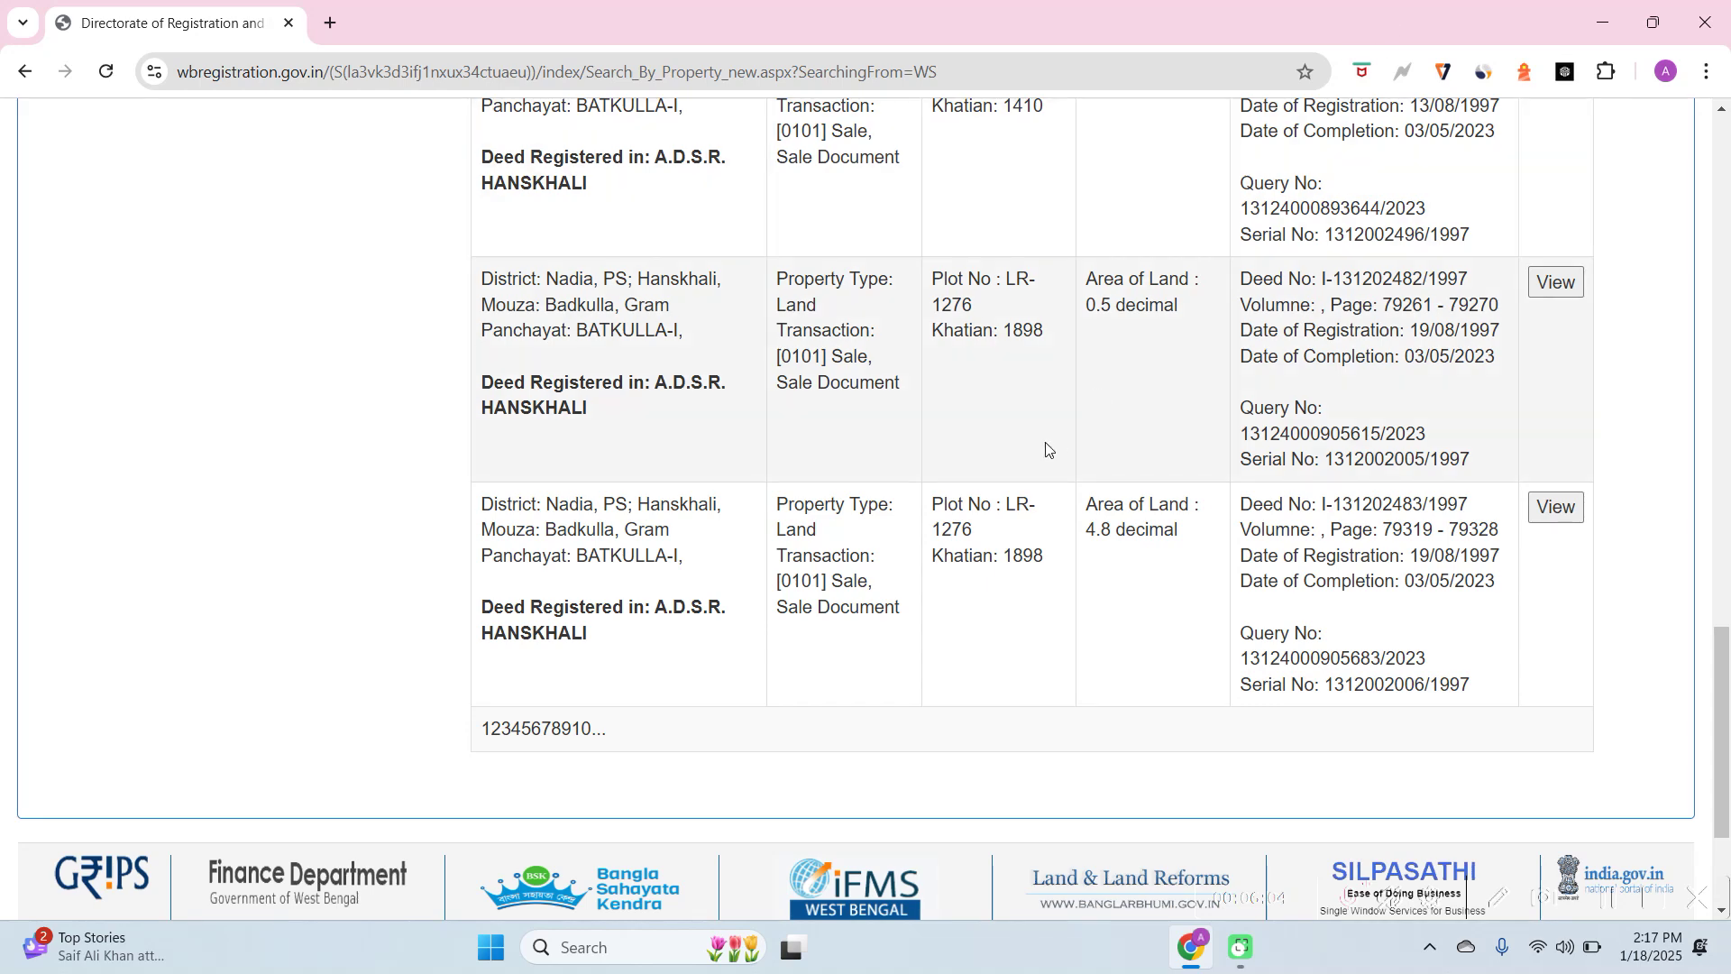
scroll(1046, 448, up, 2)
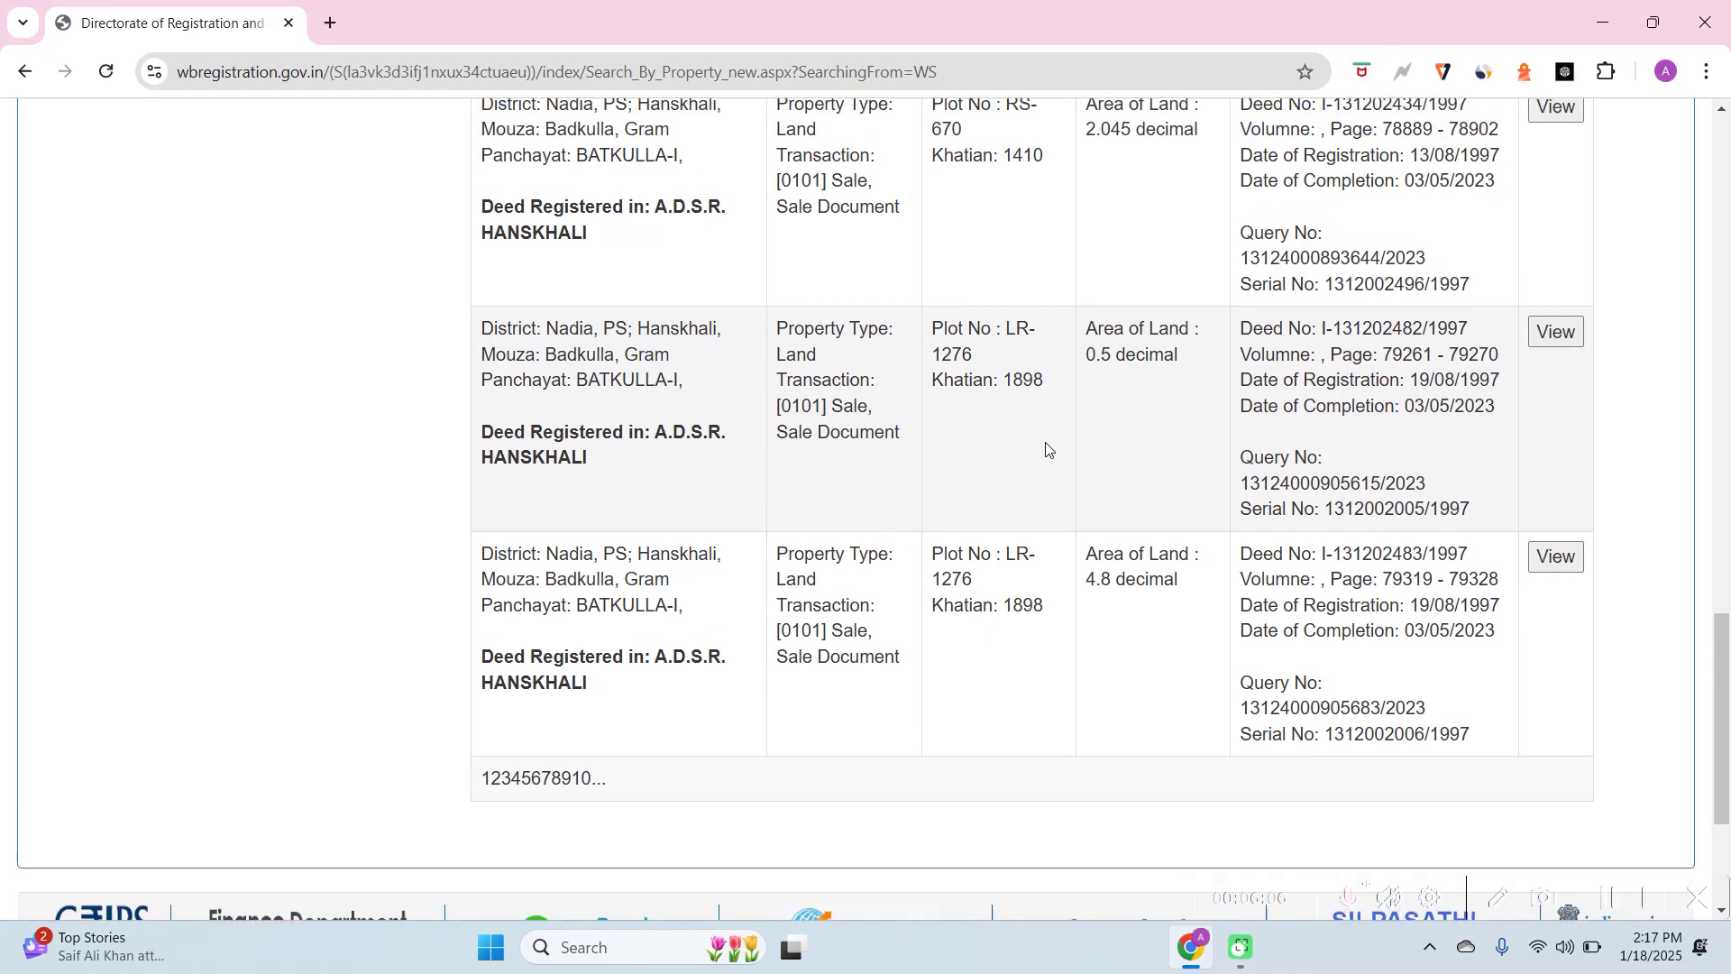
scroll(1045, 448, up, 1)
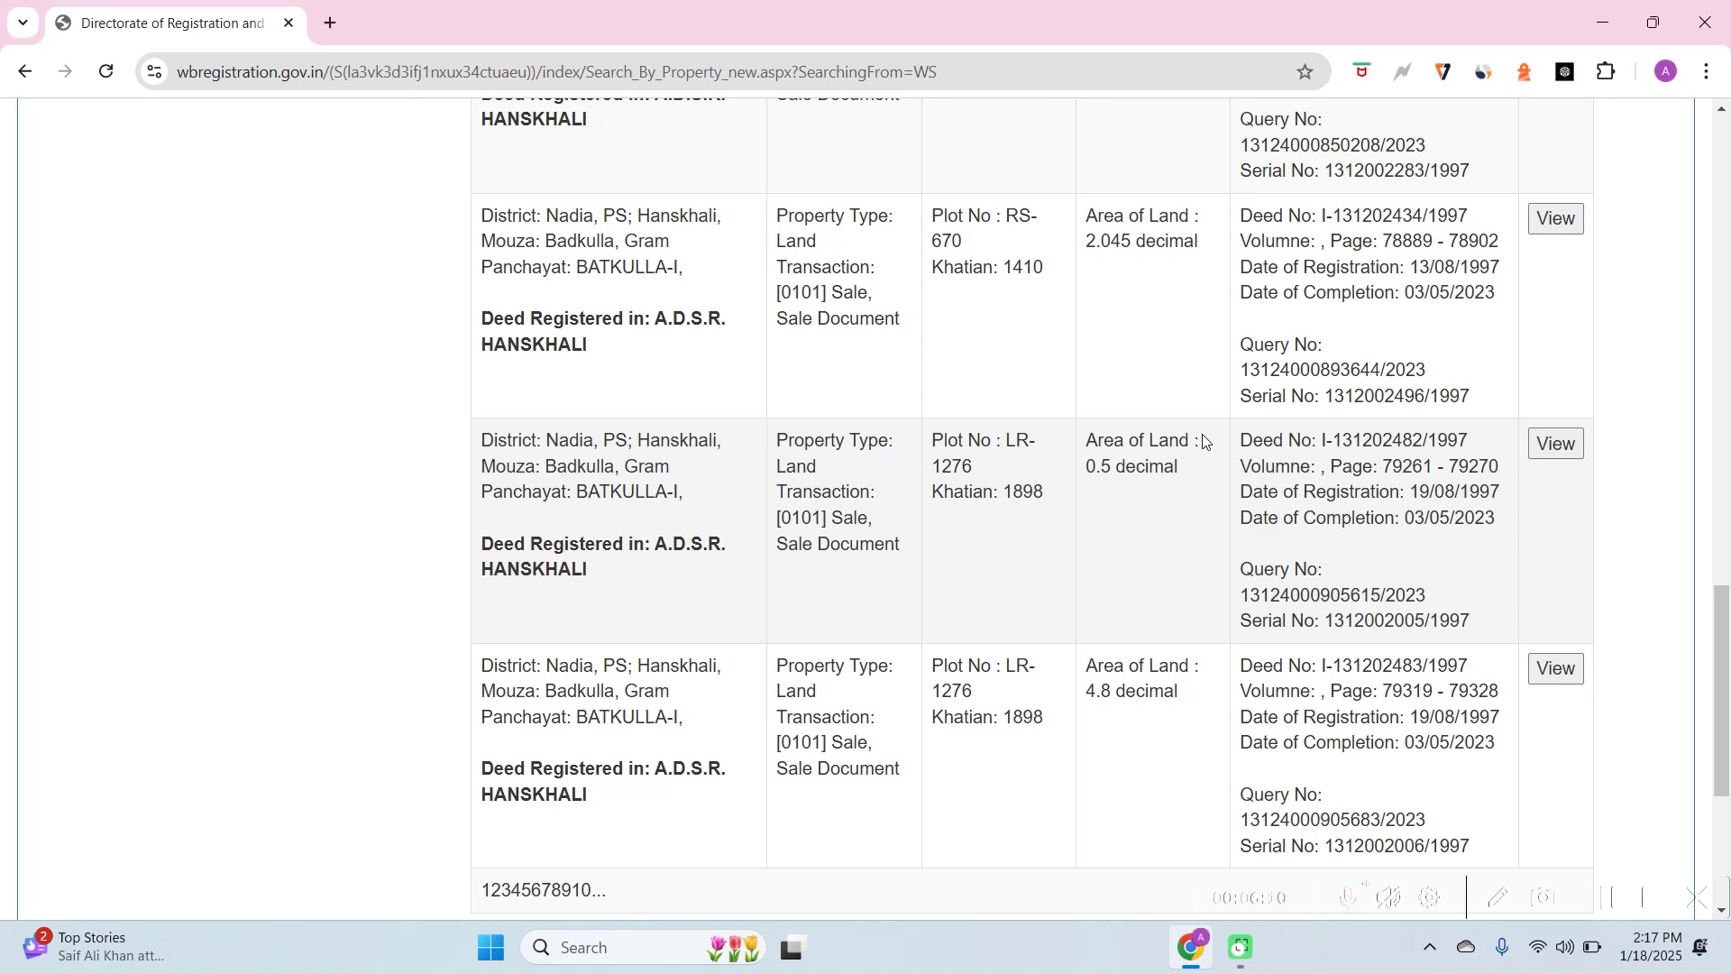
scroll(1208, 432, up, 2)
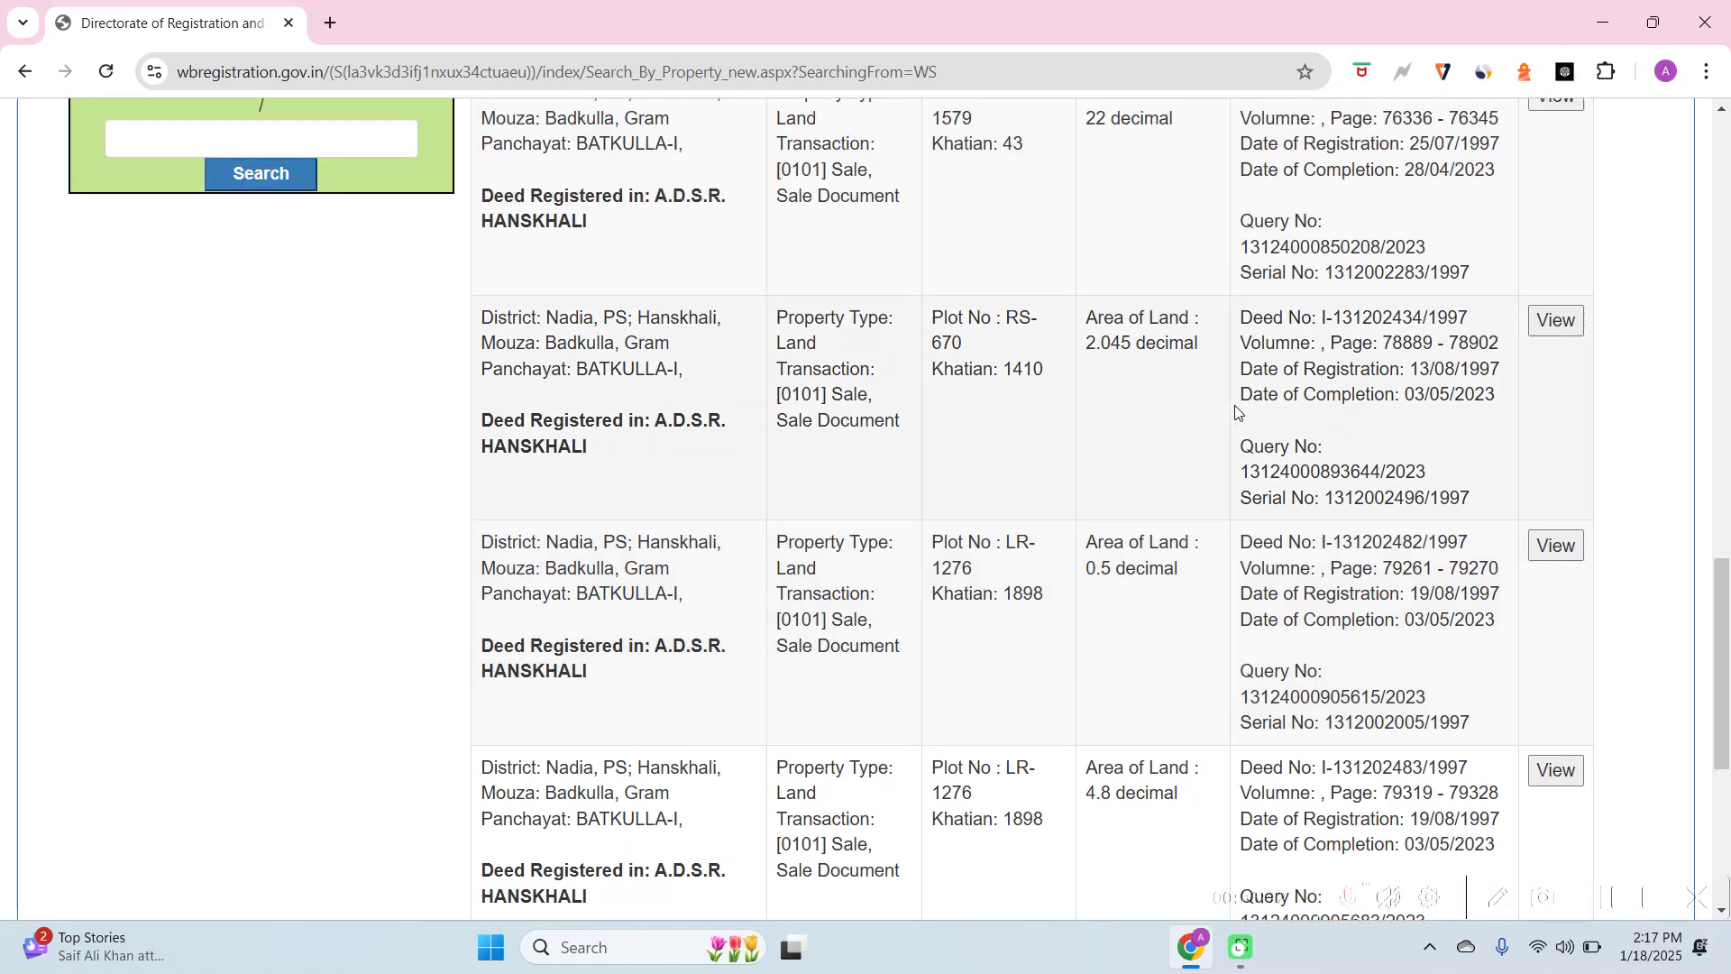
scroll(1235, 412, up, 8)
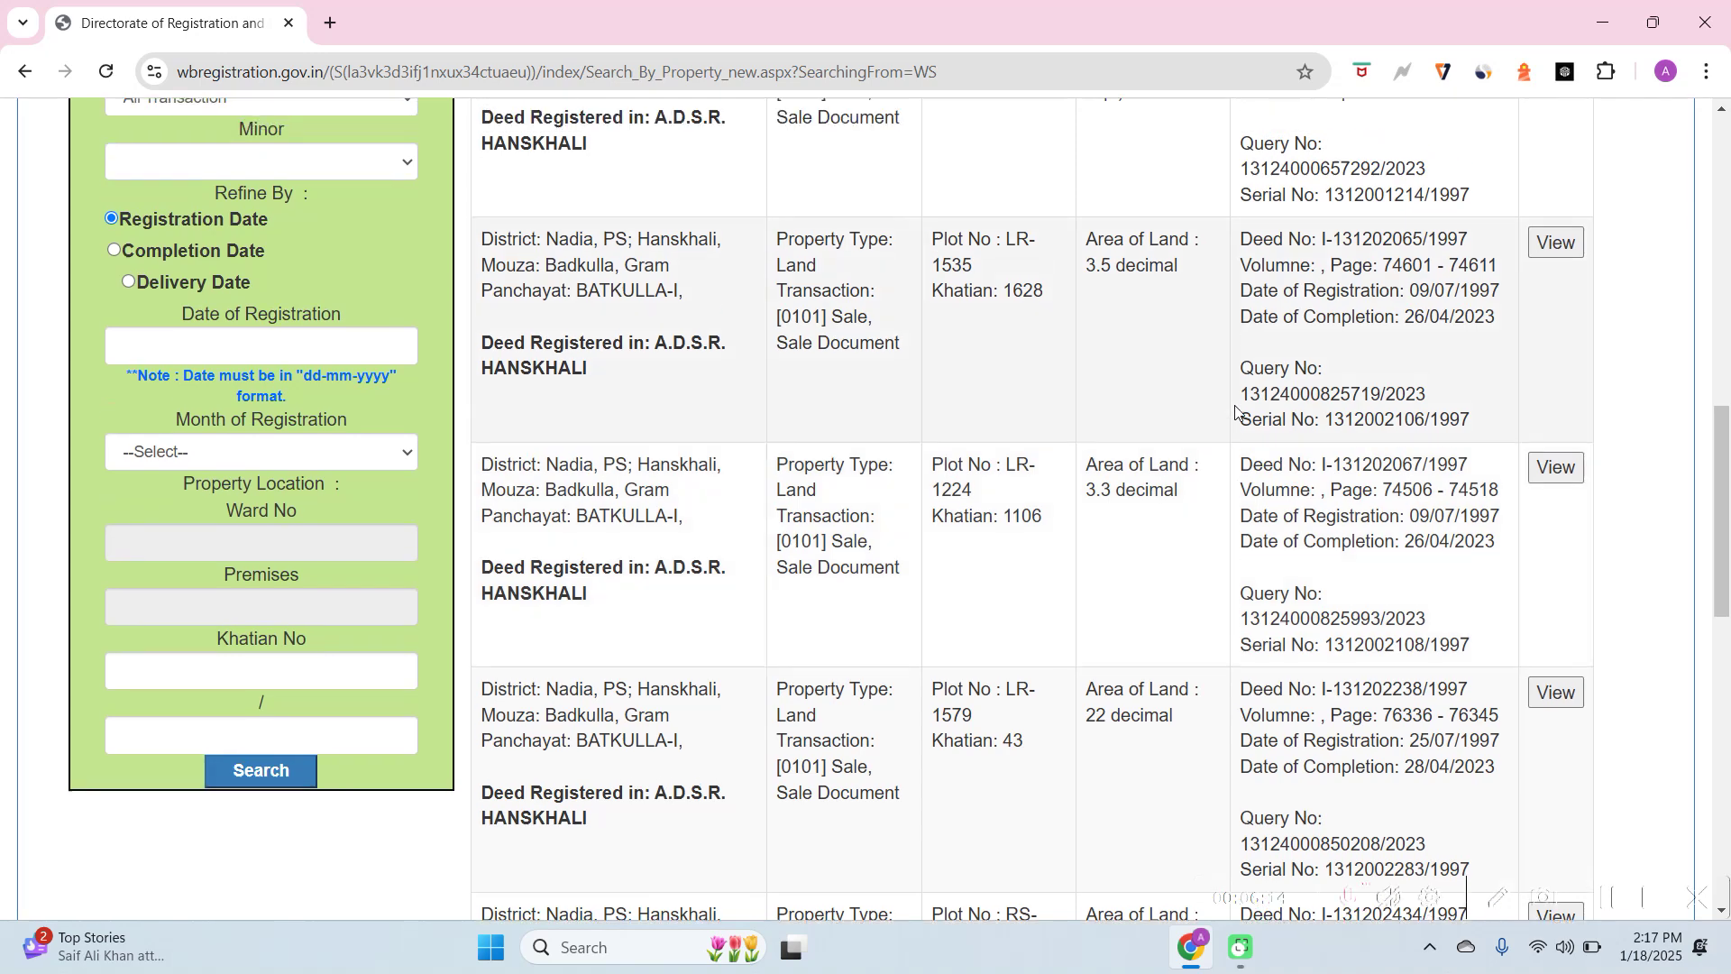
scroll(1235, 412, up, 1)
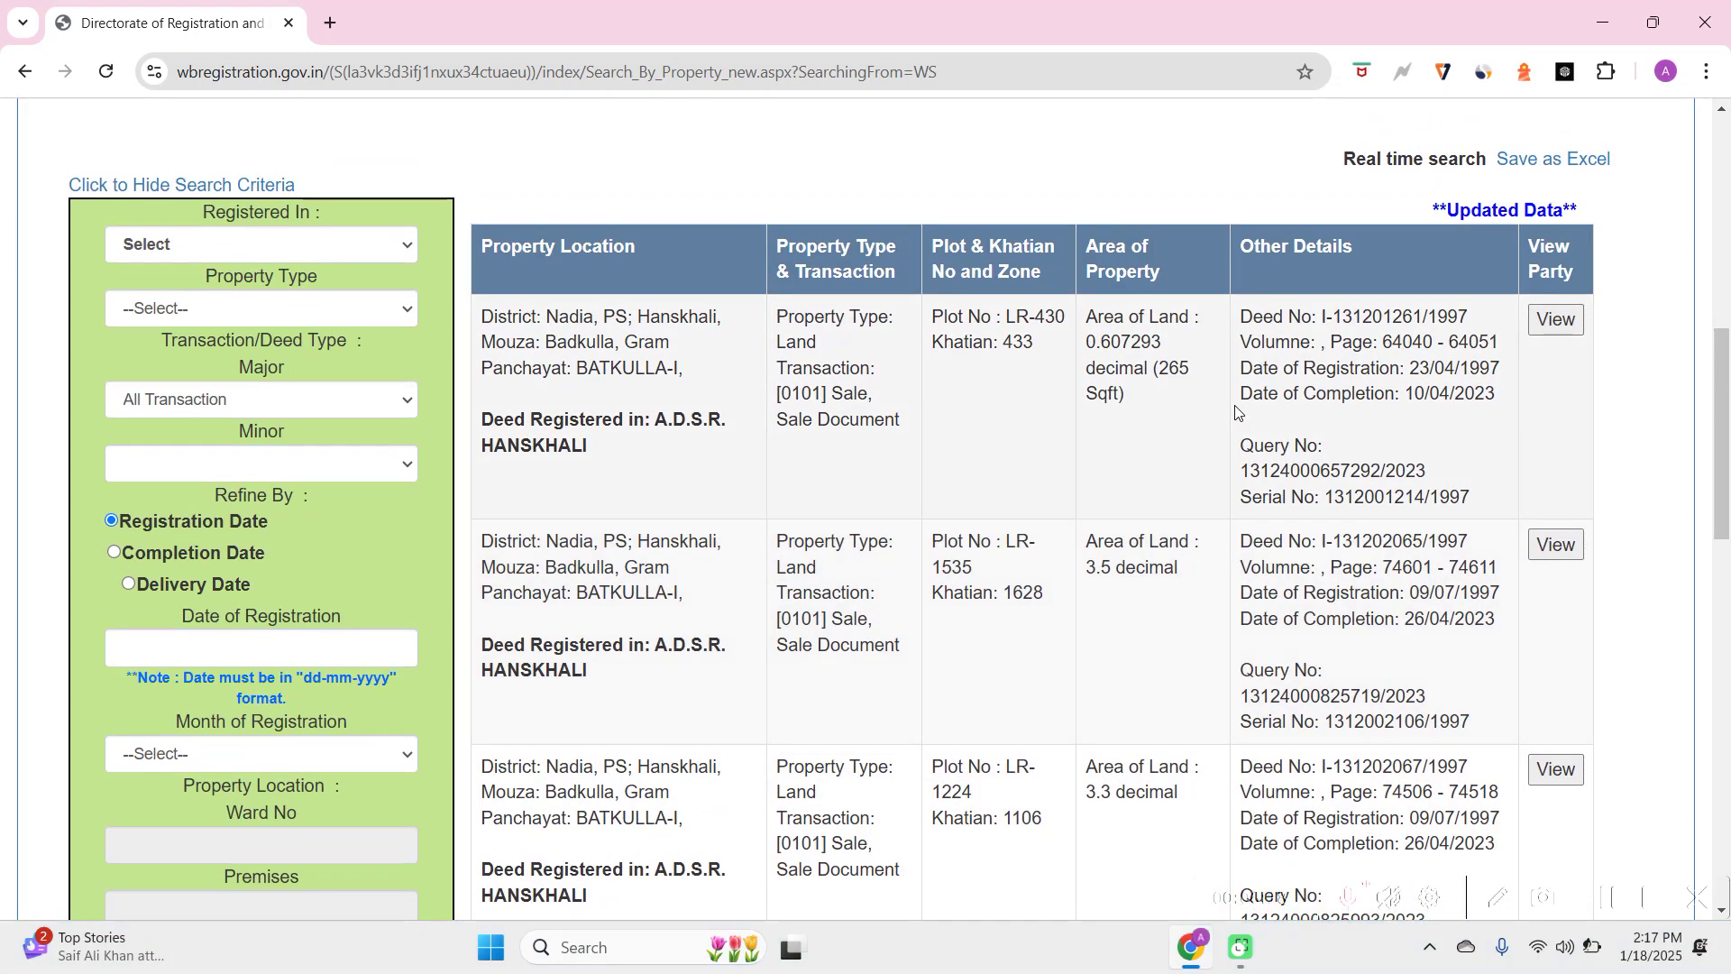
scroll(1236, 412, down, 1)
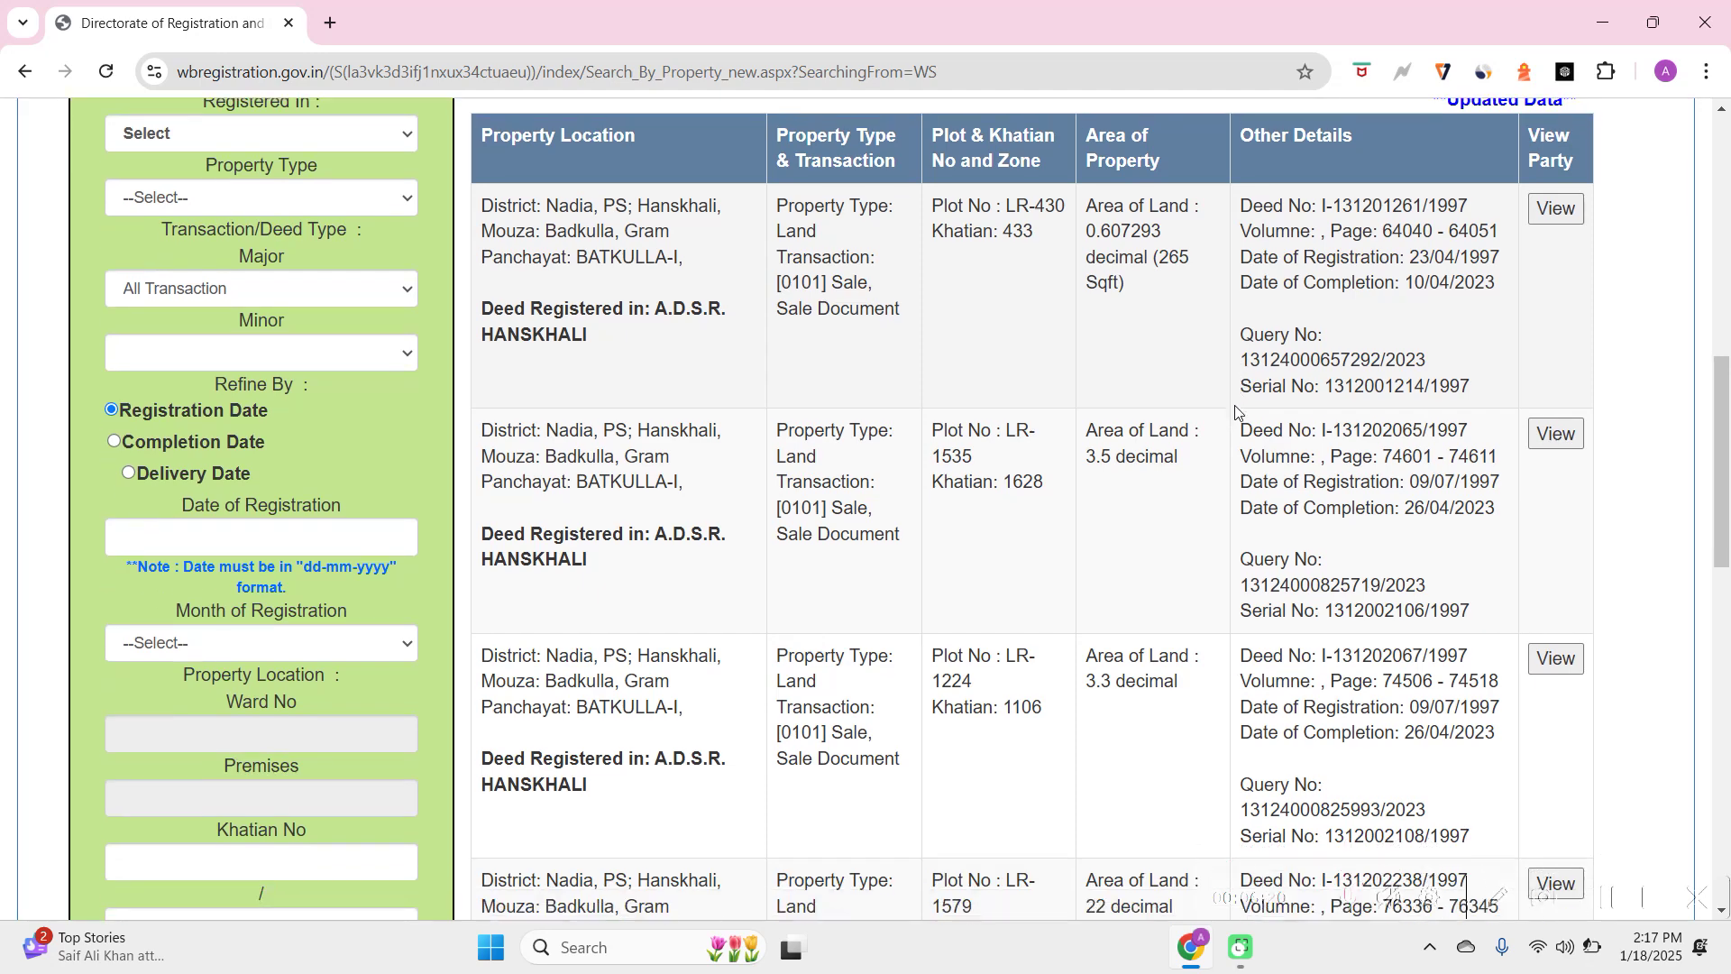
scroll(1235, 412, up, 1)
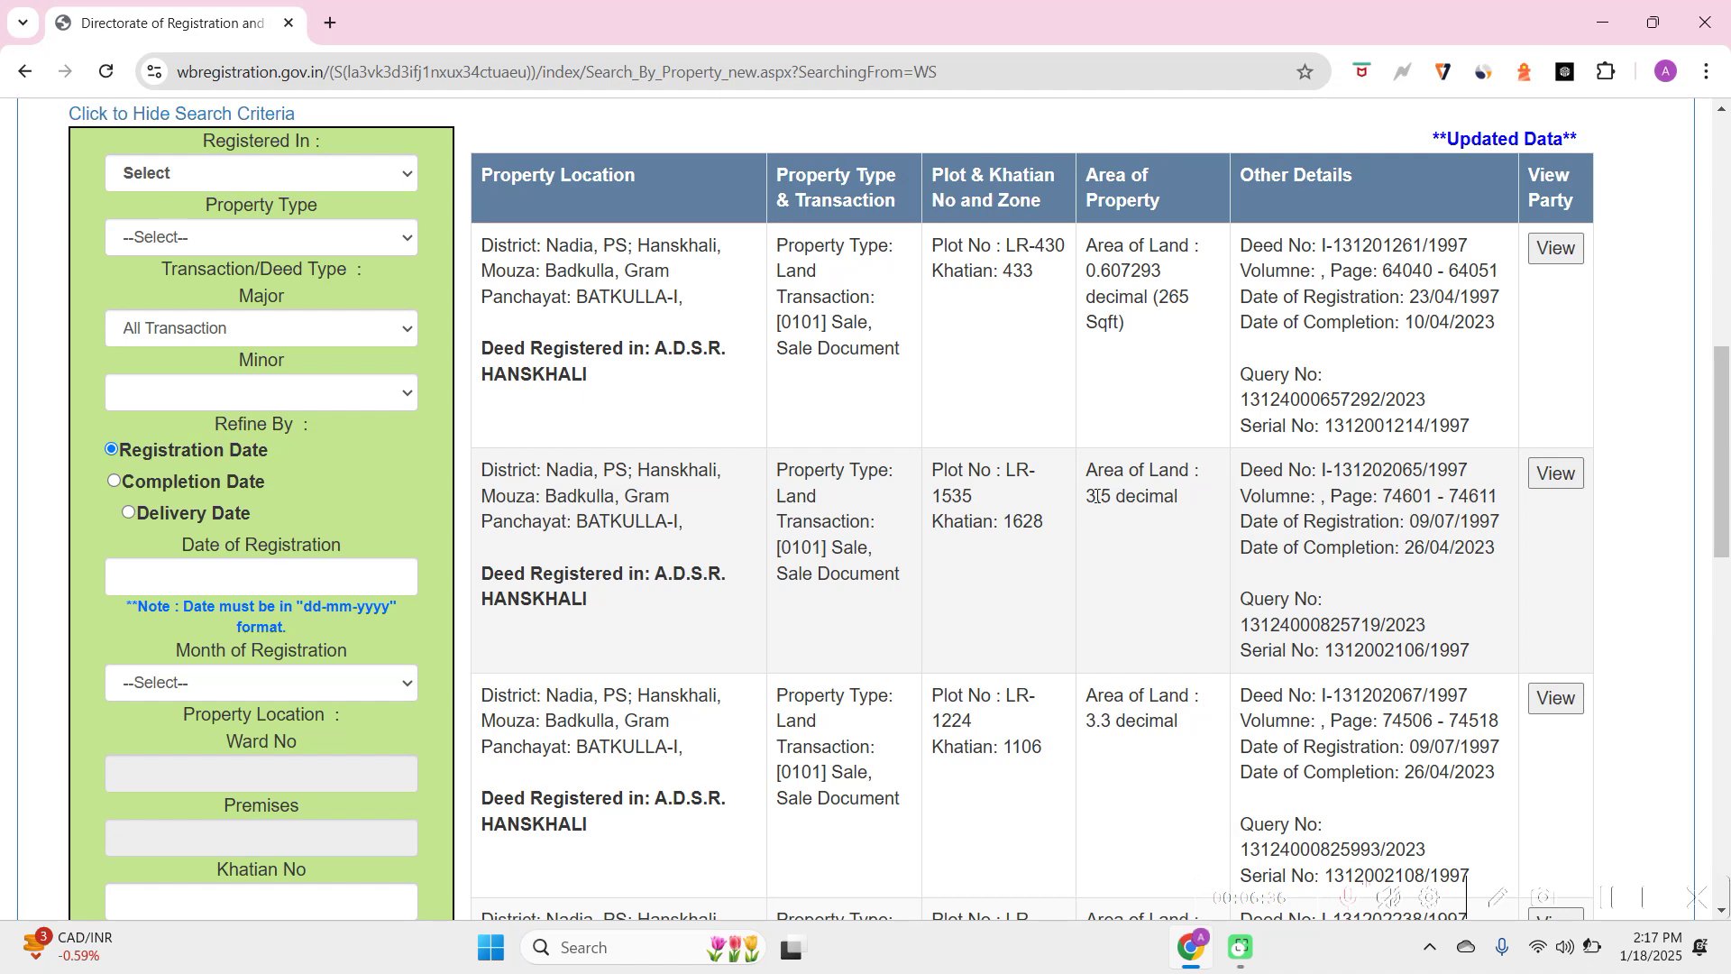
scroll(1095, 496, up, 1)
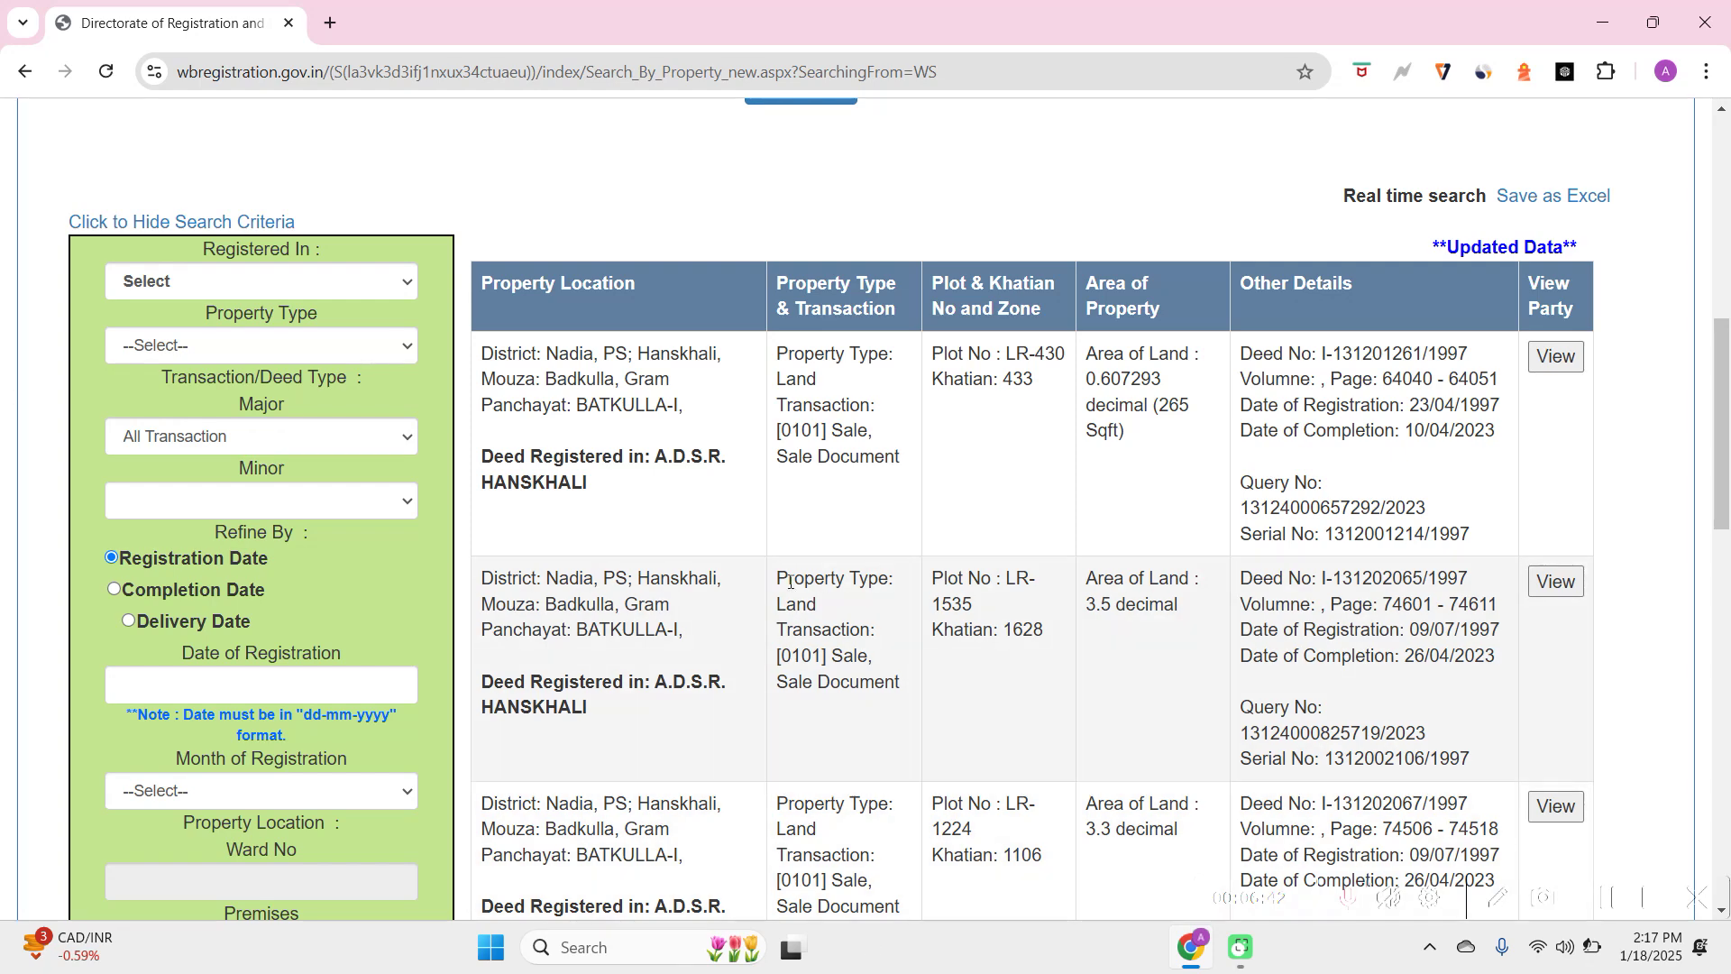
scroll(1037, 458, up, 1)
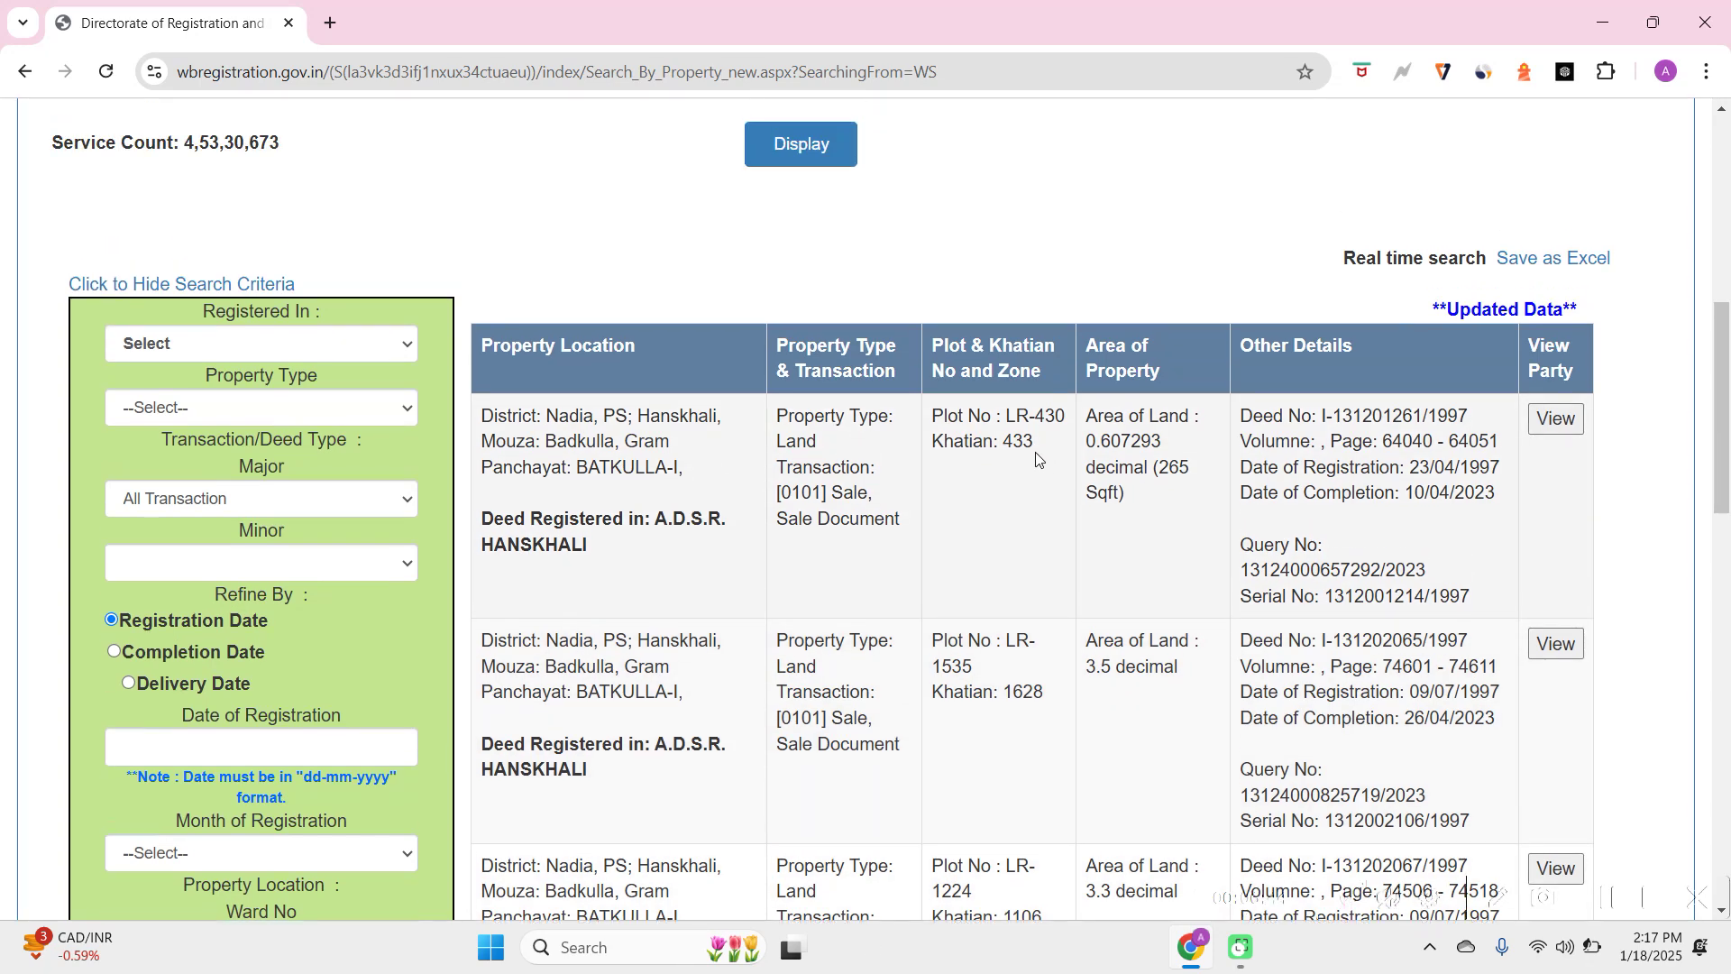
scroll(1037, 458, up, 6)
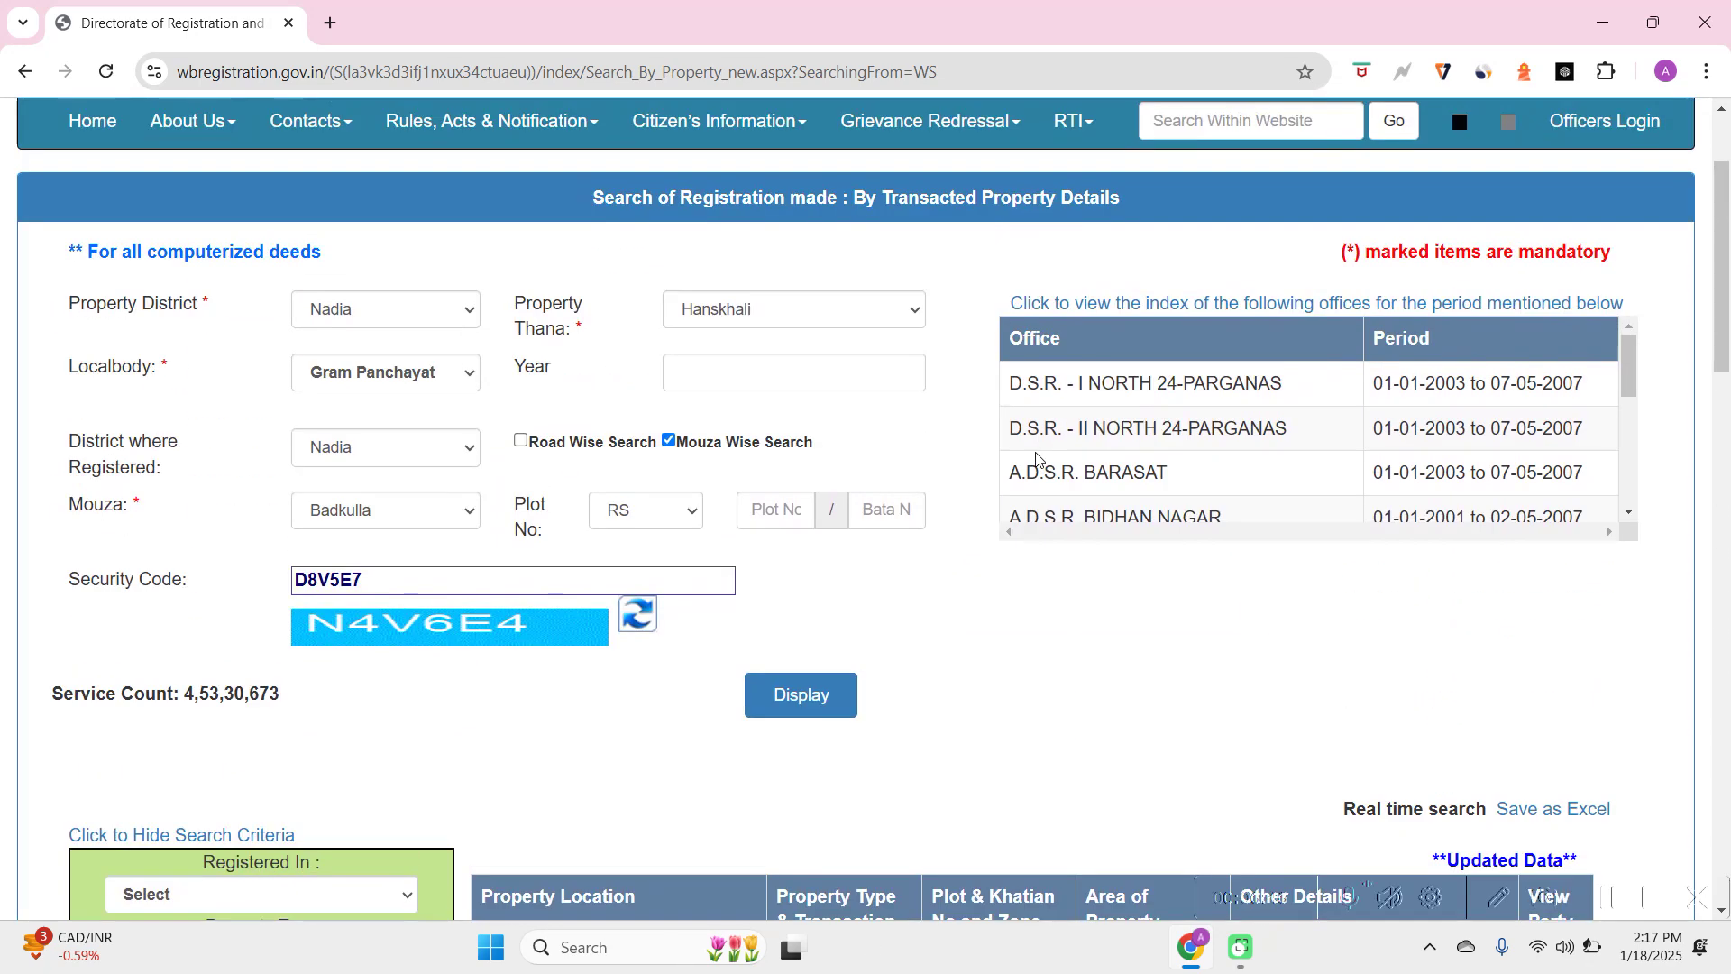
scroll(1036, 458, up, 2)
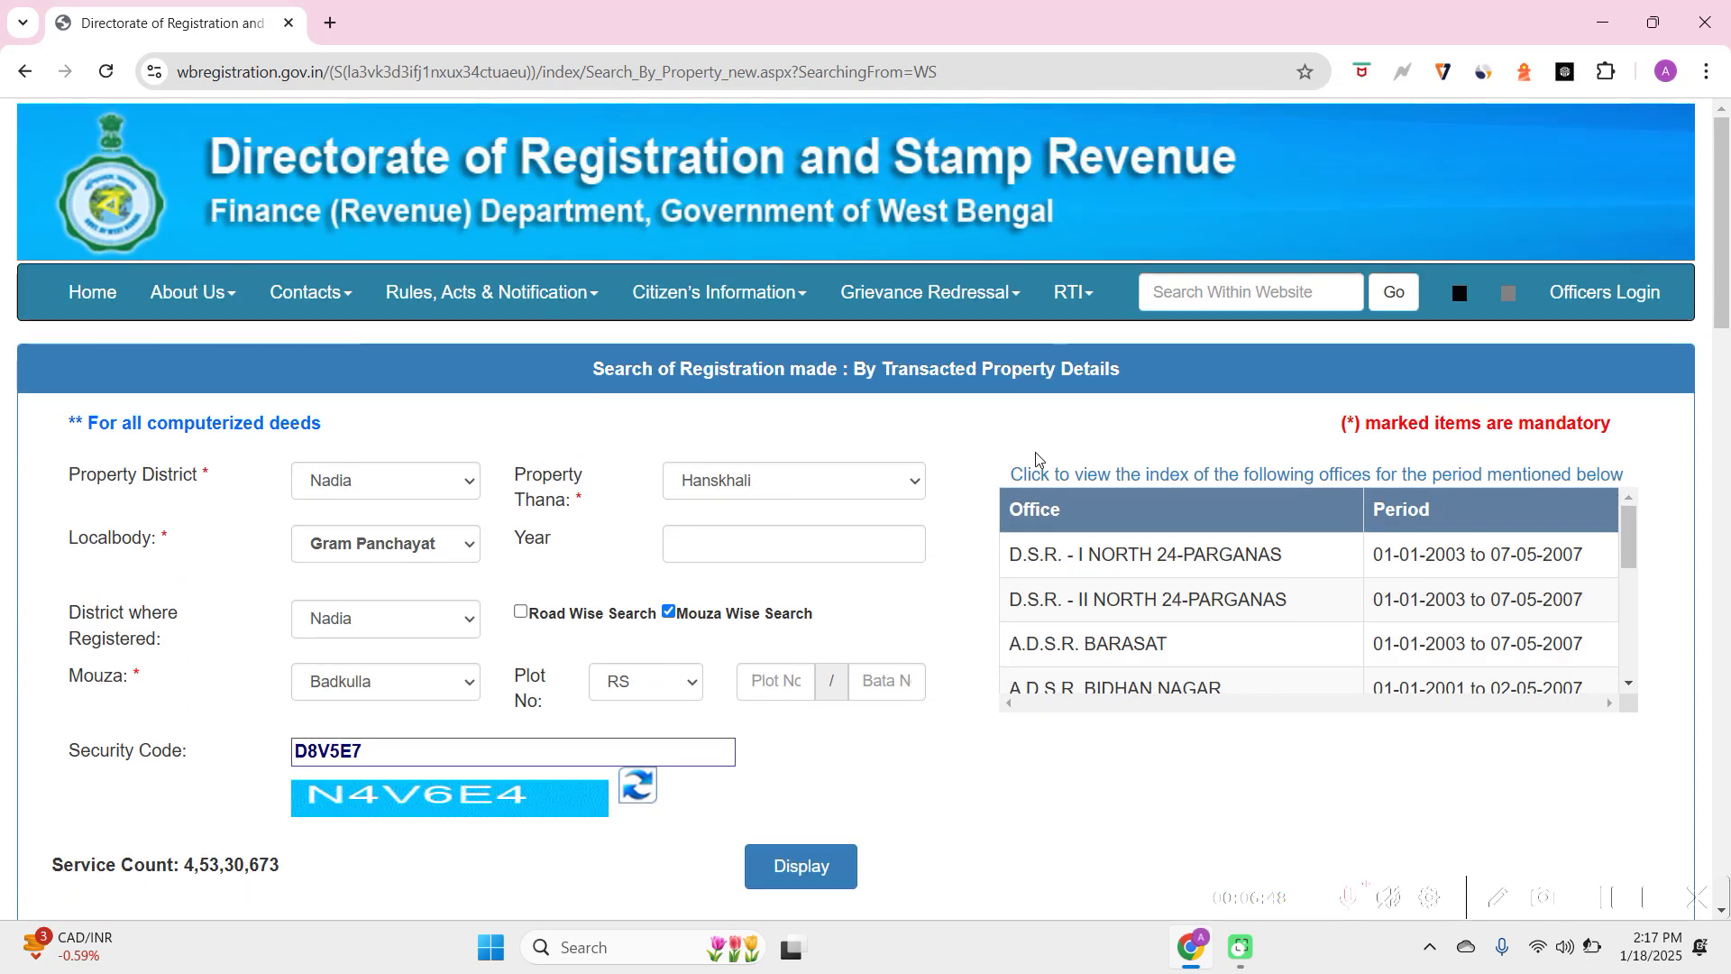